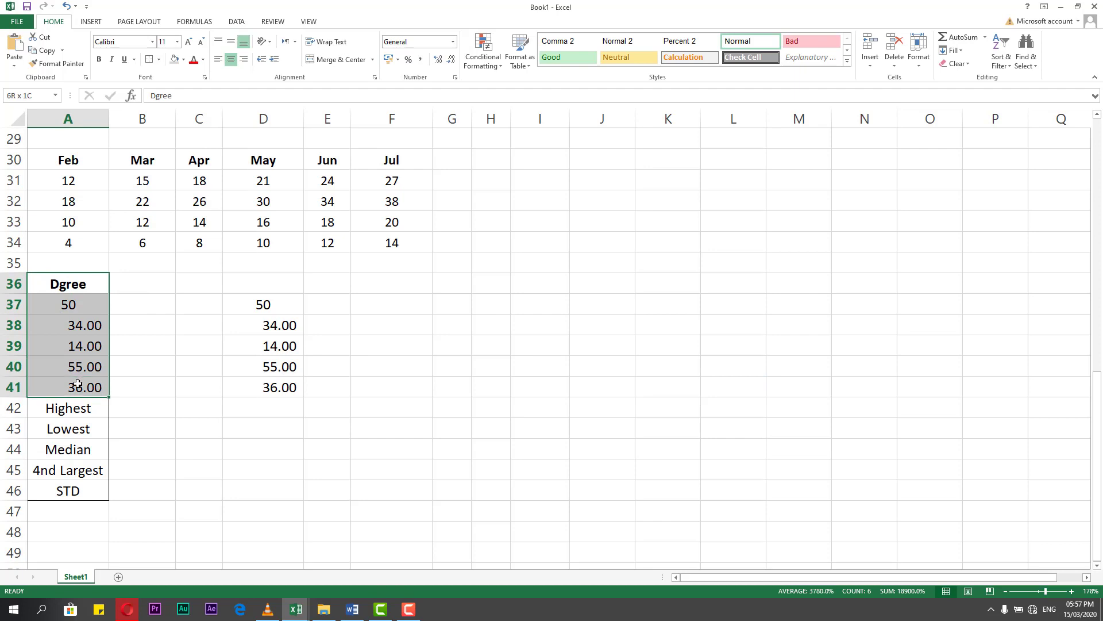
Calculate the highest Dgree value in B42 with the MAX function over A37:A41.
click(106, 408)
click(143, 411)
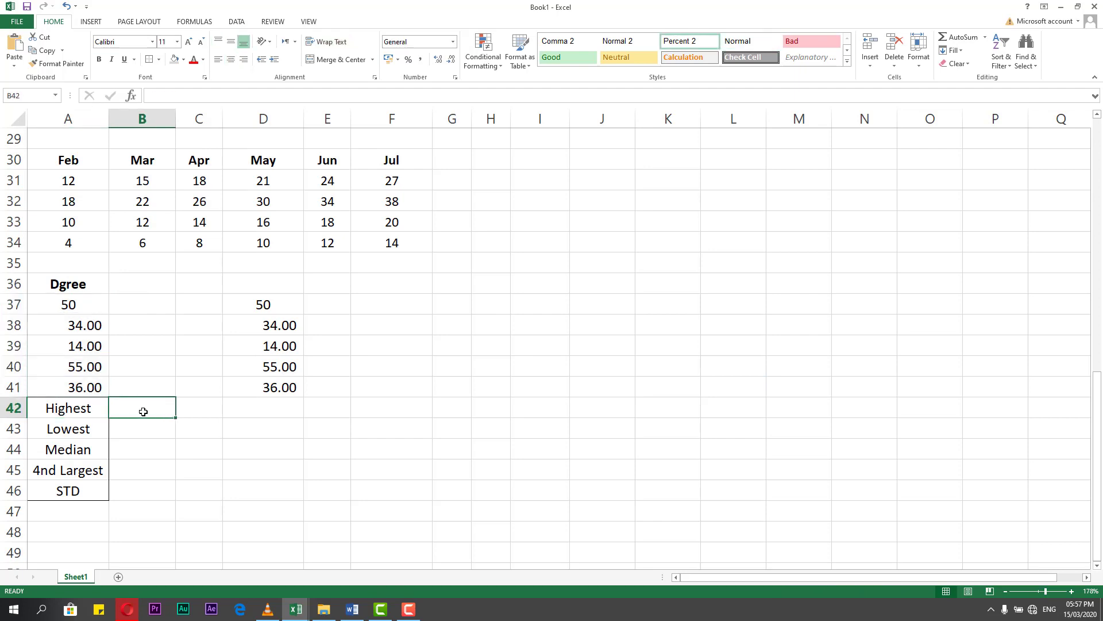
click(210, 23)
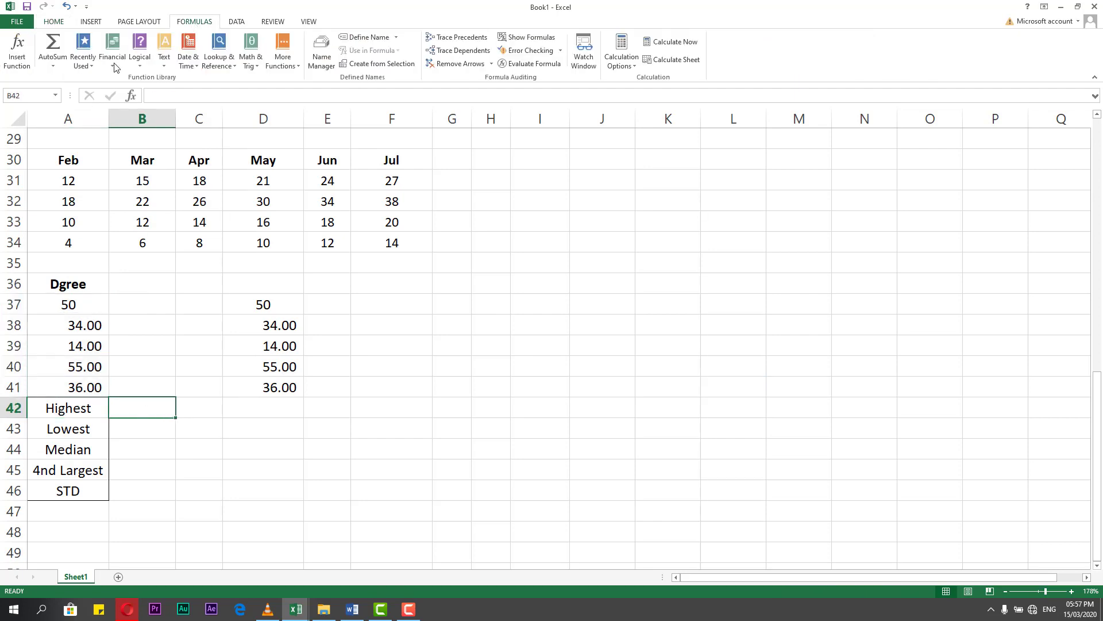
click(61, 64)
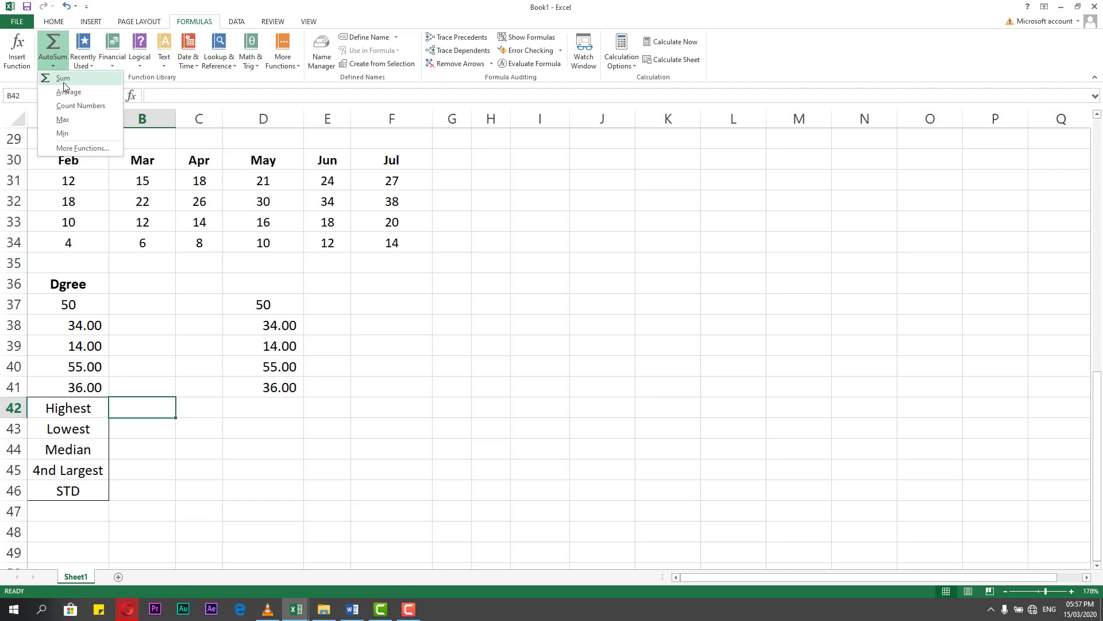
click(63, 120)
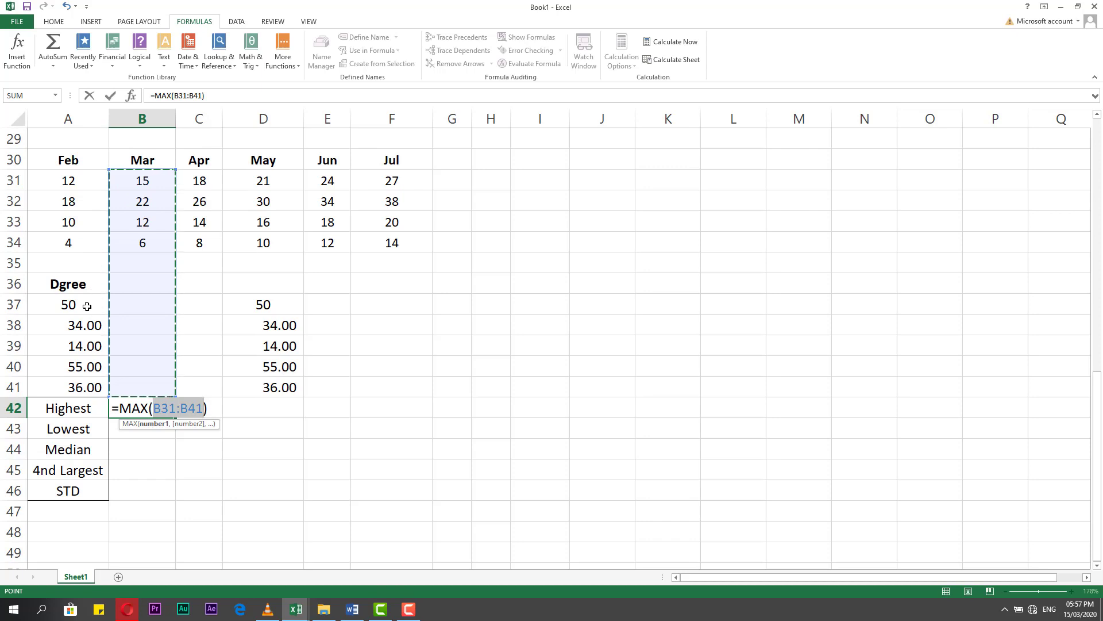
drag(87, 306, 84, 387)
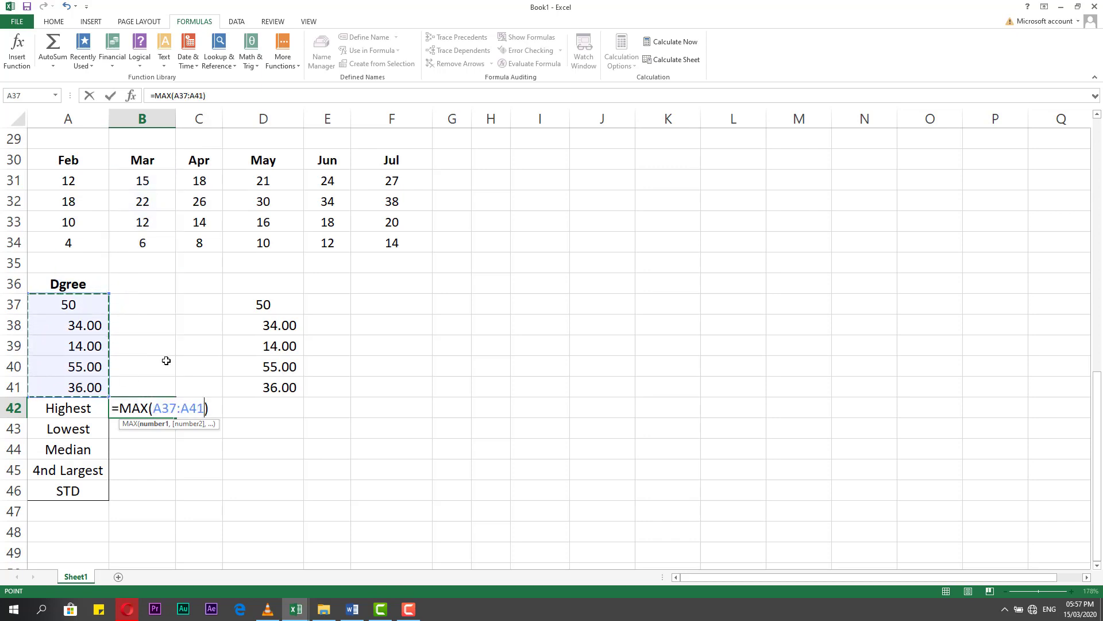
key(Return)
double_click(149, 407)
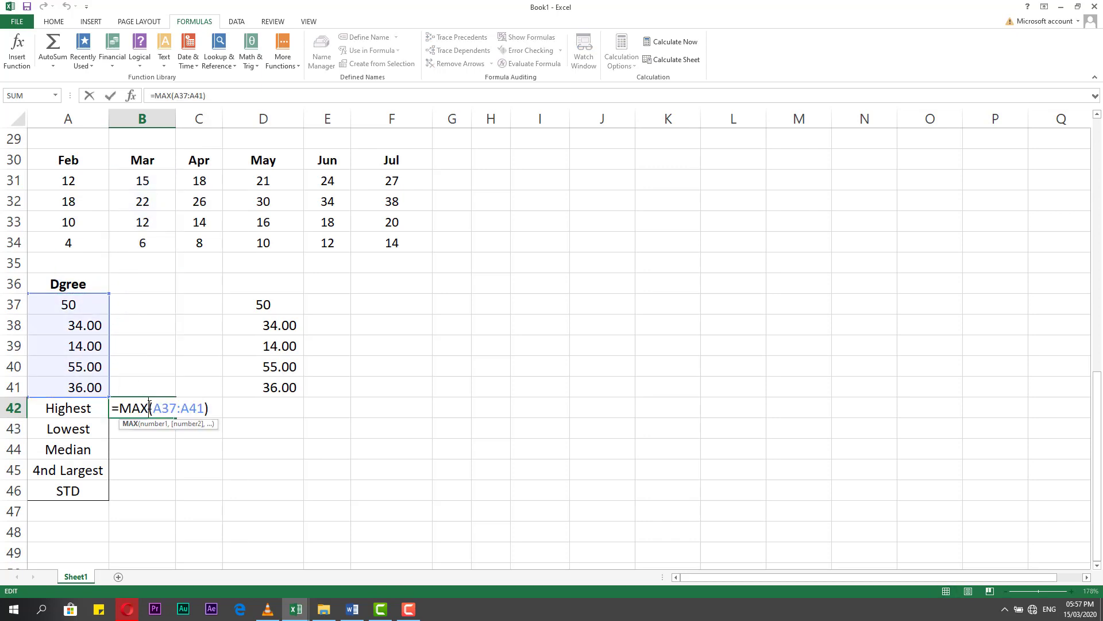
key(Escape)
click(74, 369)
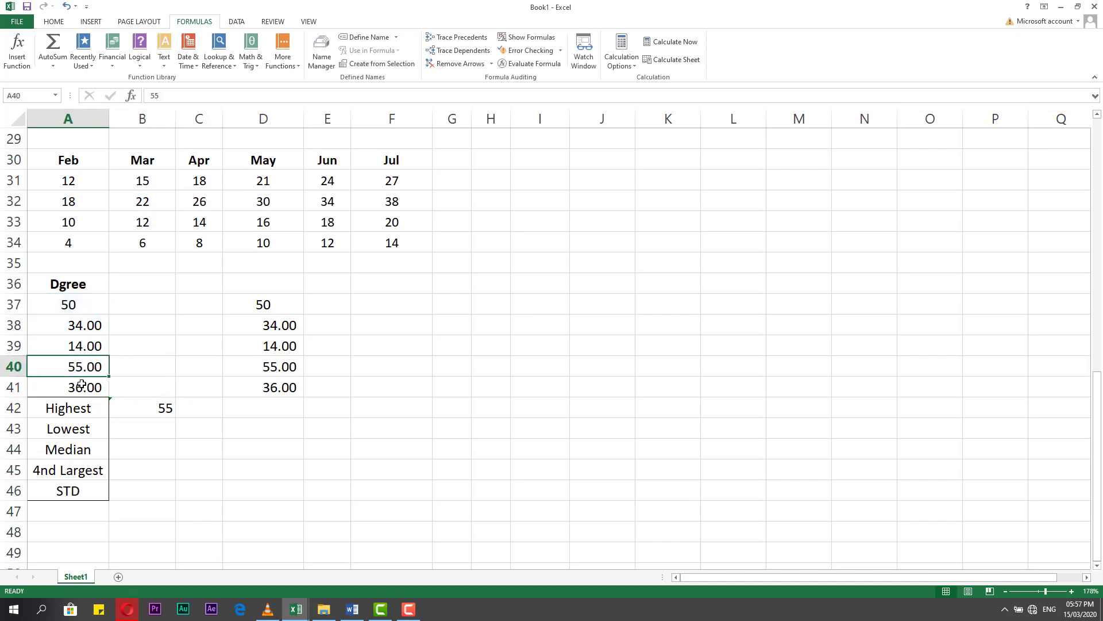
Calculate the lowest Dgree value in B43 with the MIN function over A37:A41.
click(138, 429)
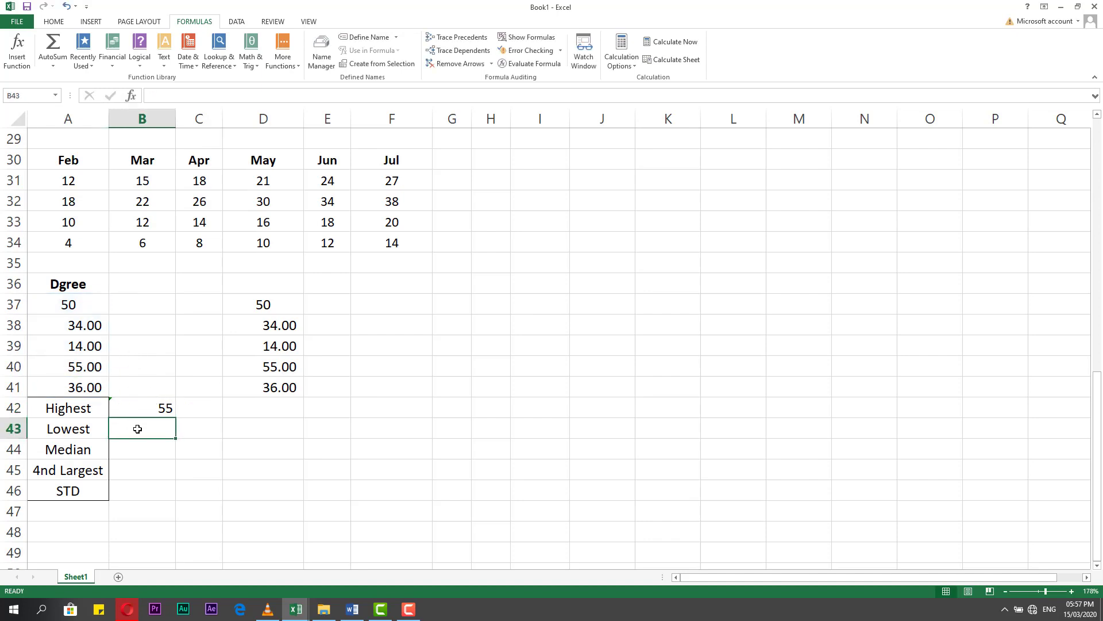
click(53, 66)
click(68, 132)
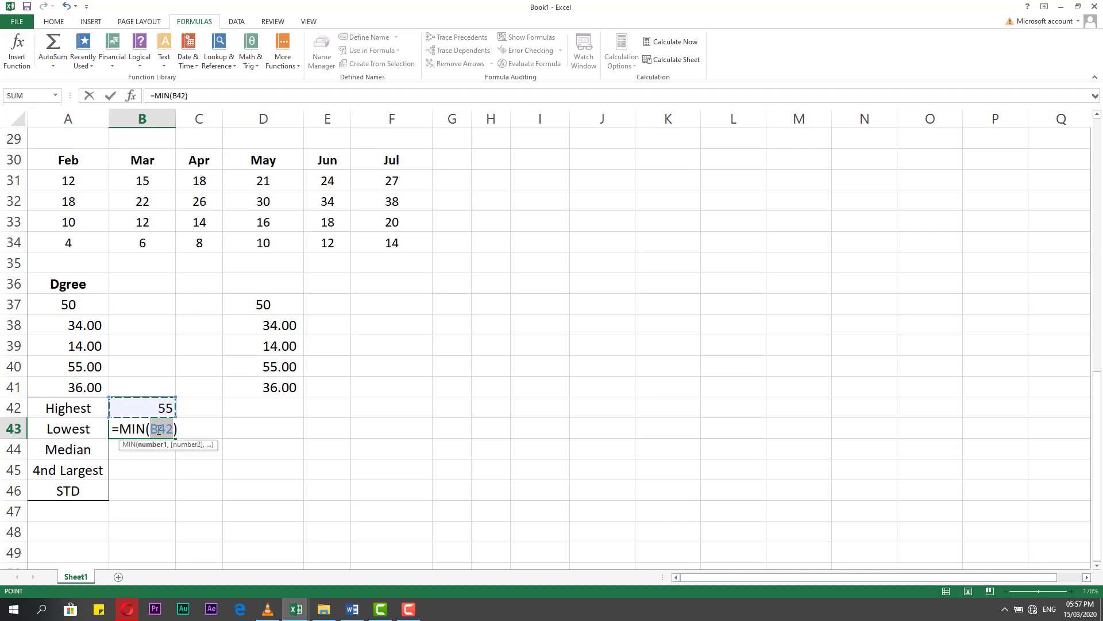
click(83, 311)
drag(84, 311, 73, 387)
key(Return)
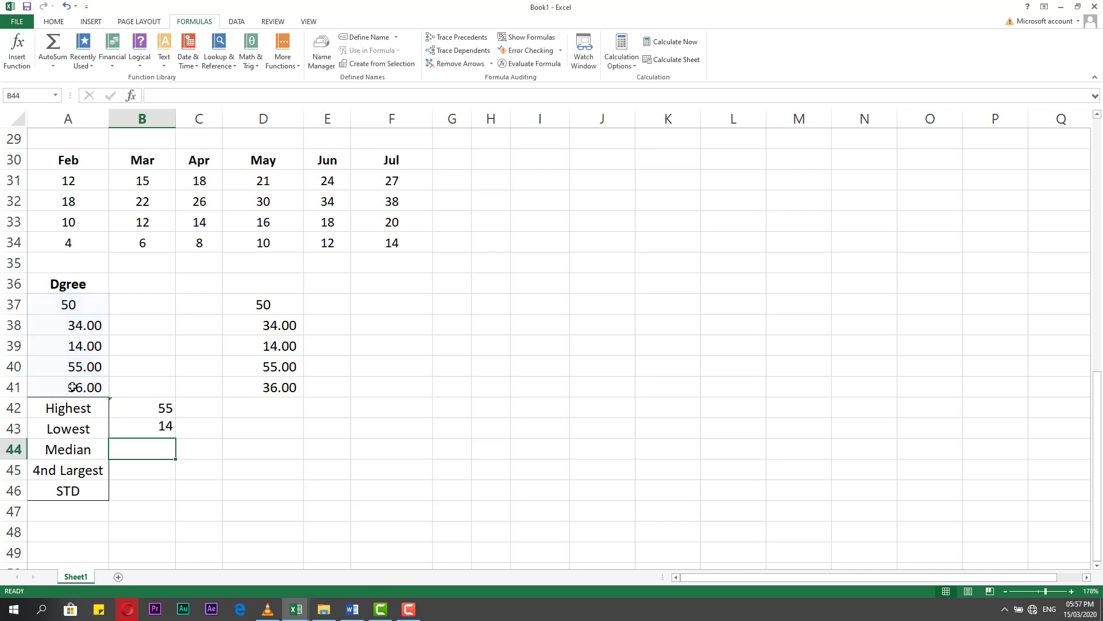
click(138, 428)
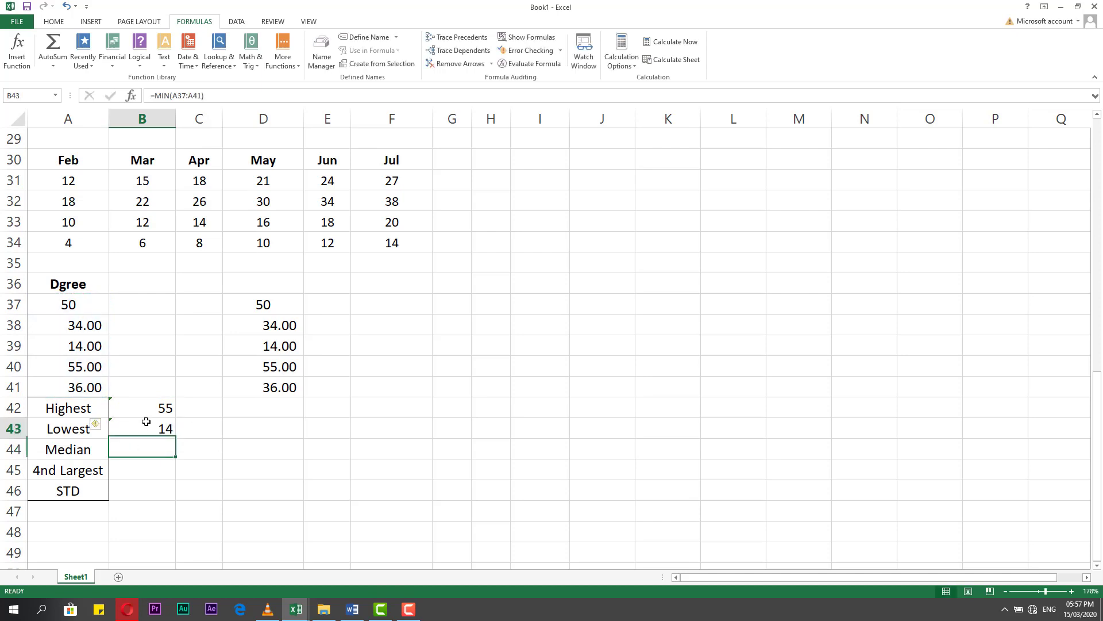
Calculate the median of the Dgree values in B44 with the MEDIAN function over A37:A41.
click(123, 456)
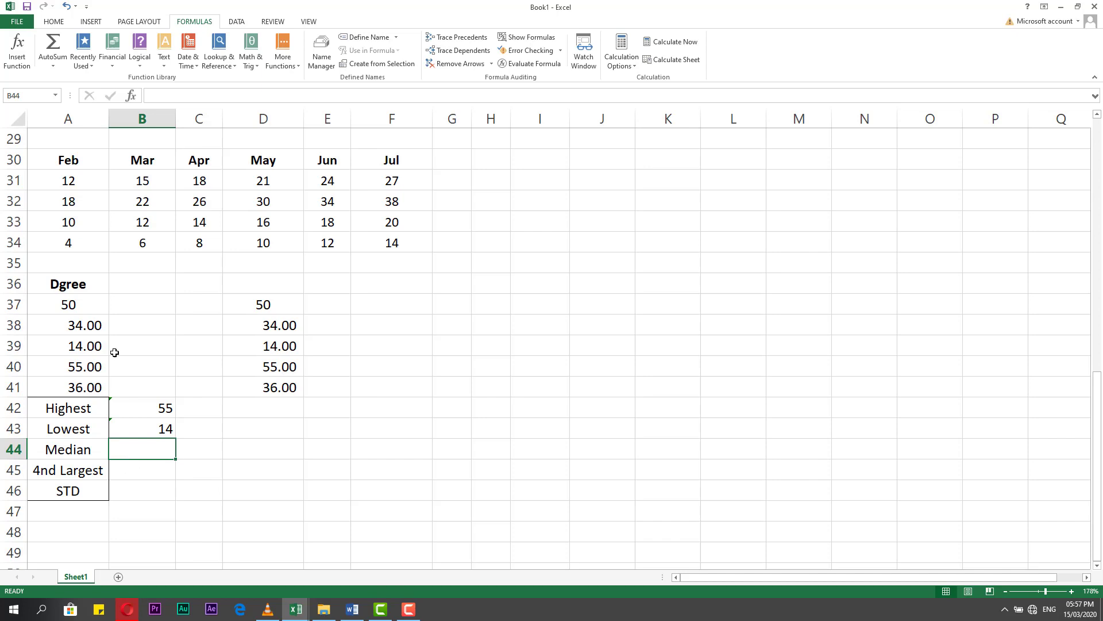
click(54, 69)
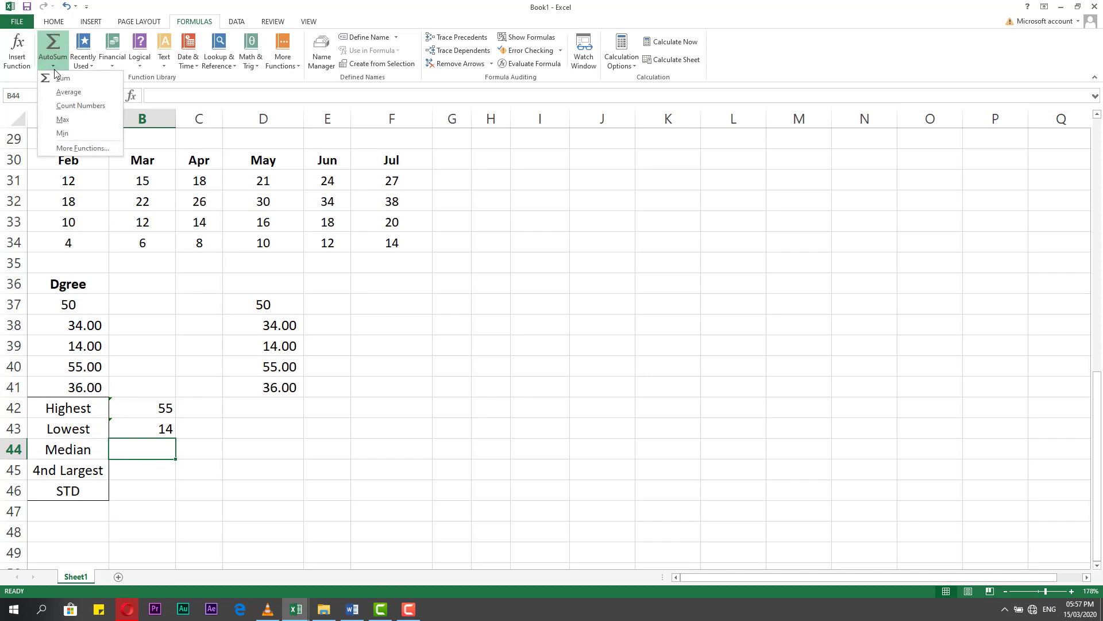
click(201, 503)
click(155, 490)
click(154, 455)
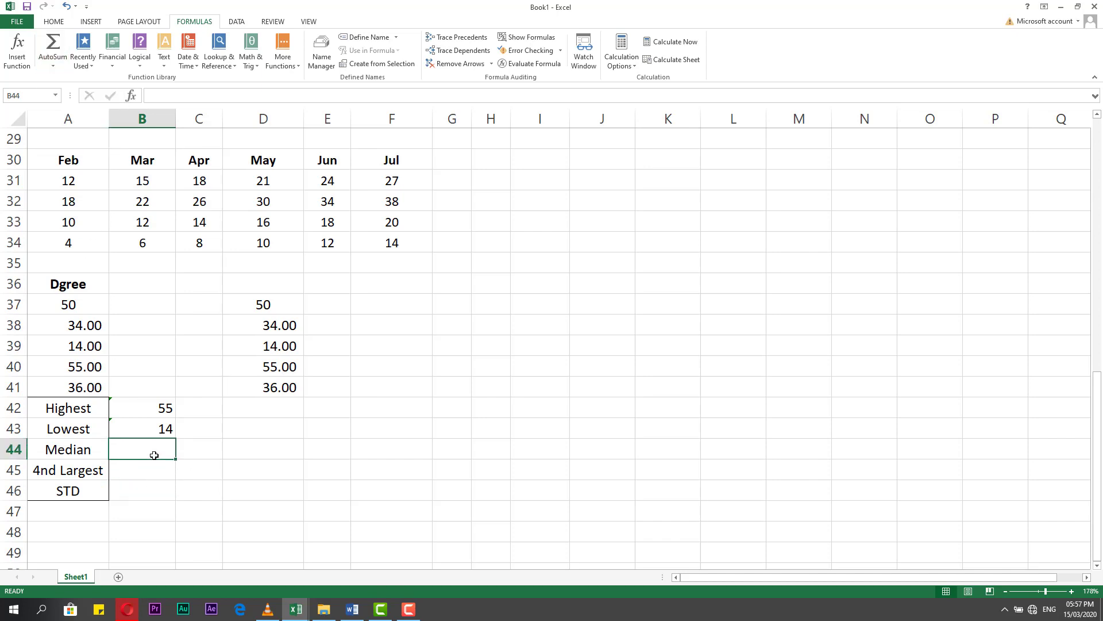
text(=)
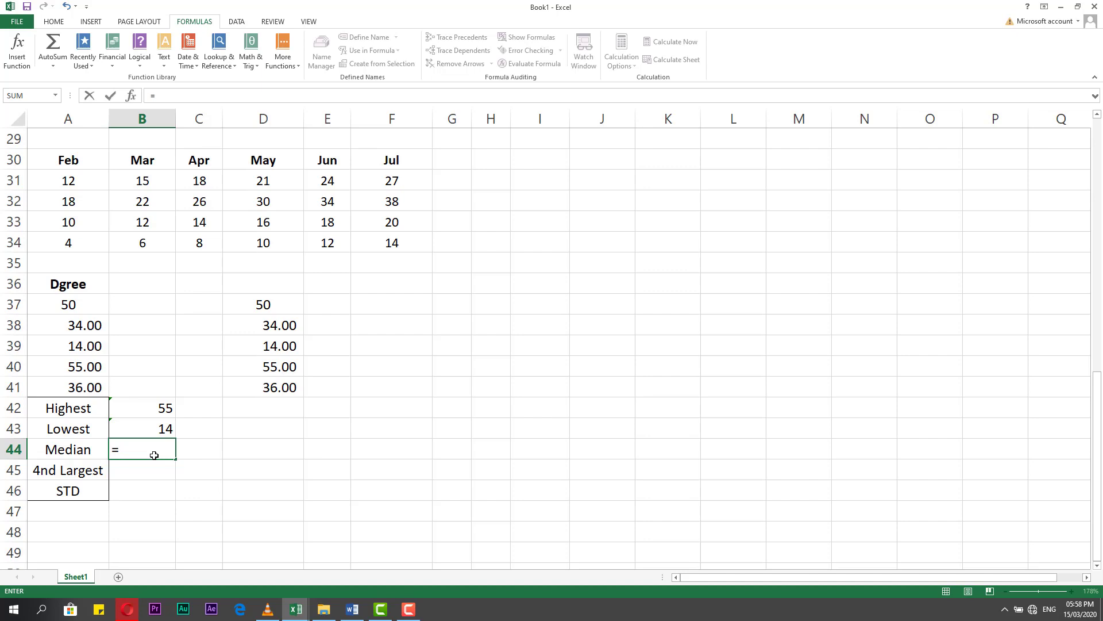
text(m)
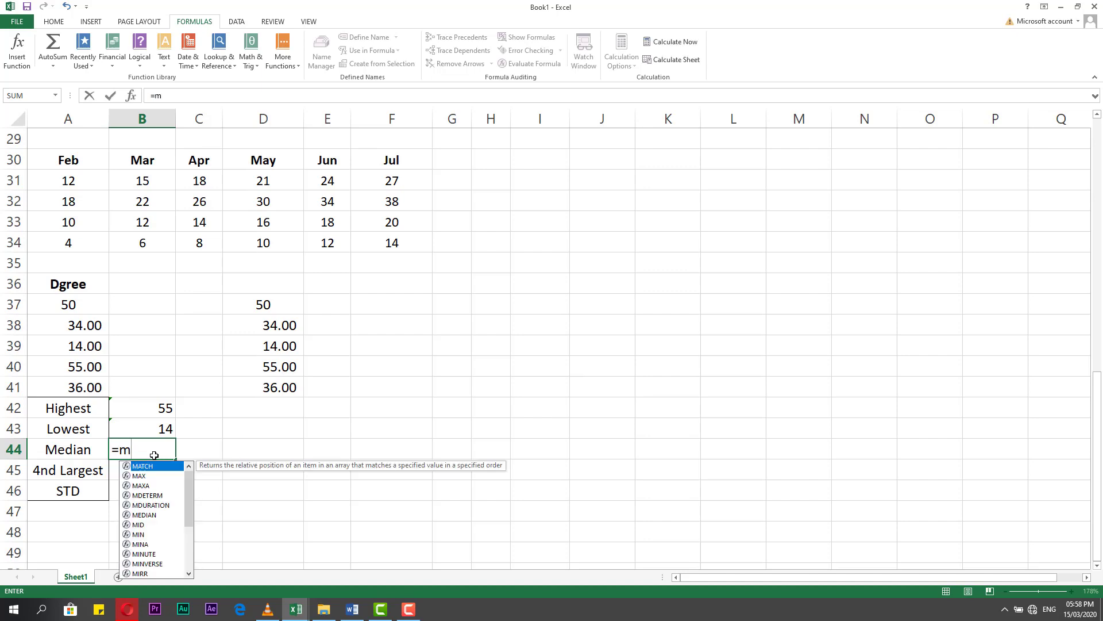
text(e)
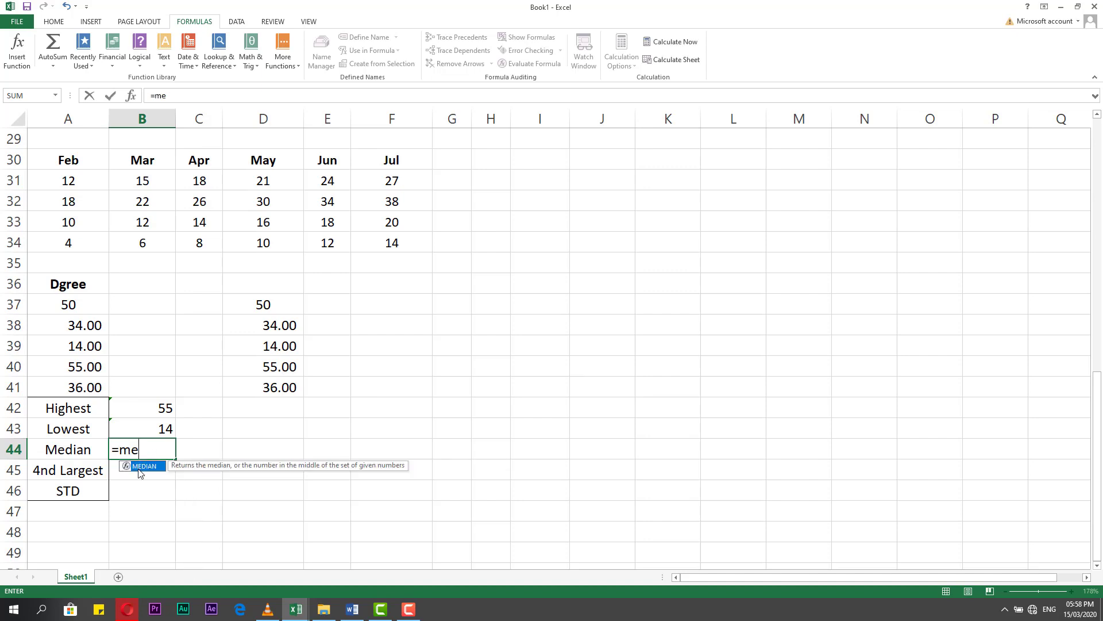
double_click(140, 467)
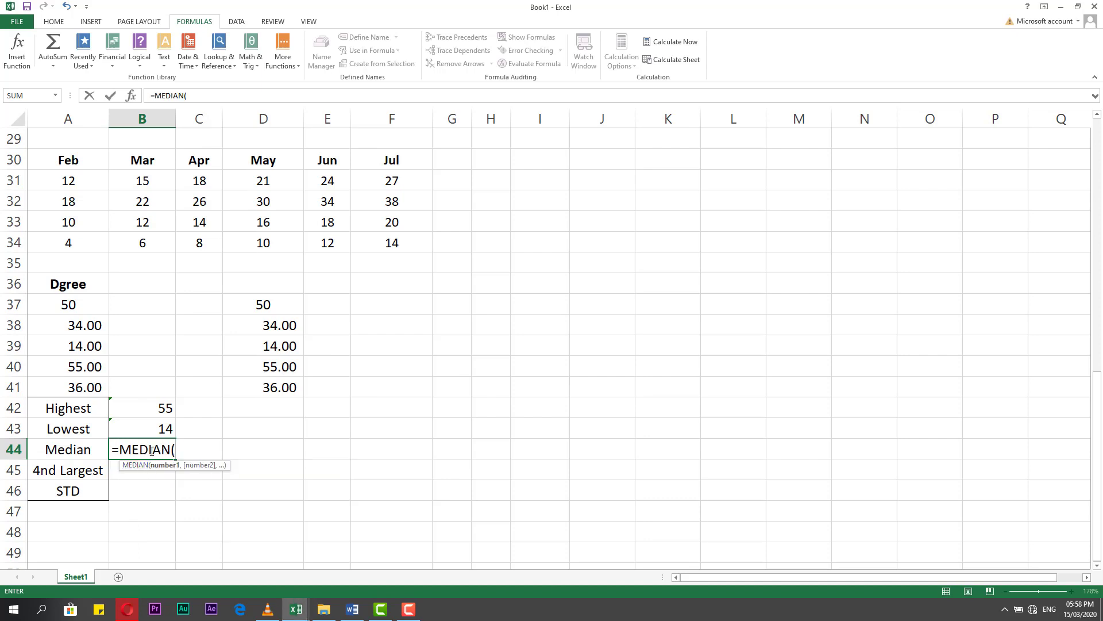
drag(81, 303, 74, 388)
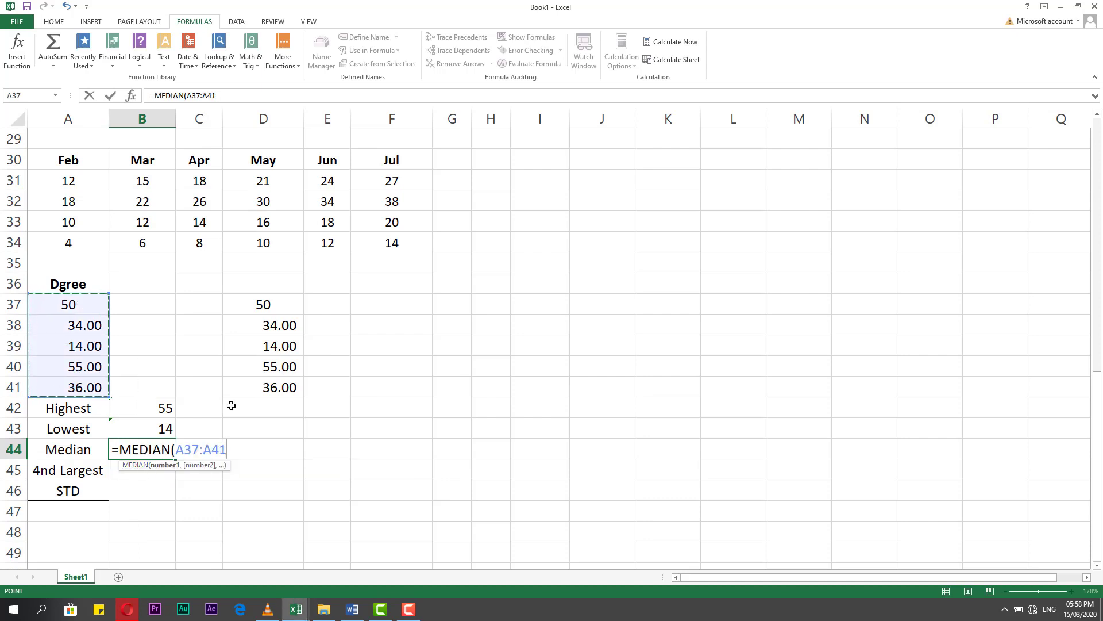
key(Return)
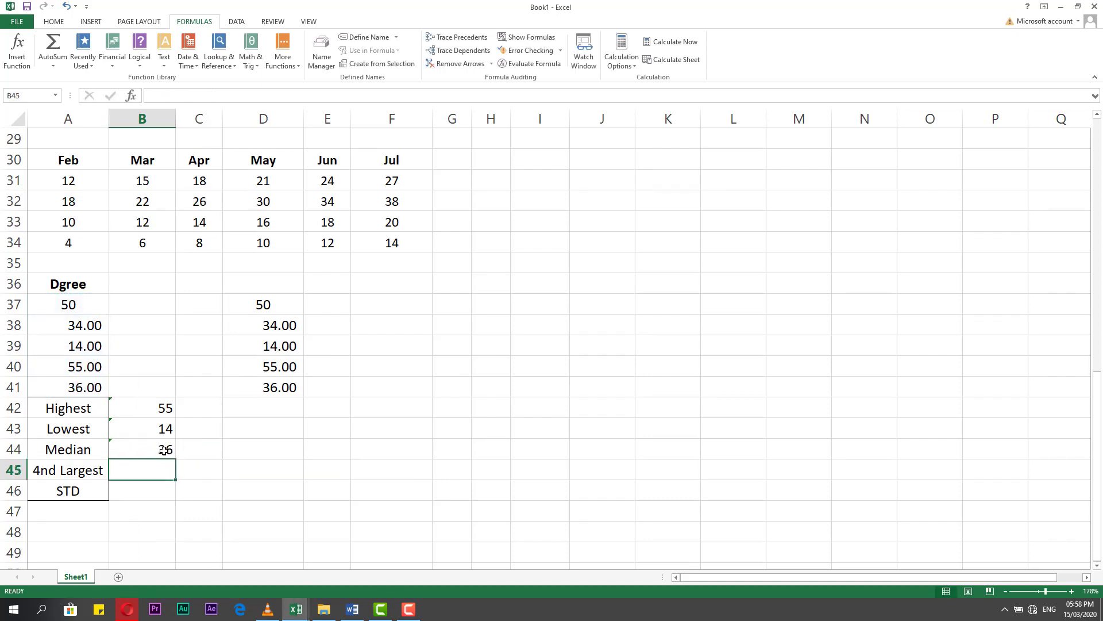
click(163, 450)
Change the label in A45 to "3nd Largest".
click(137, 472)
click(75, 304)
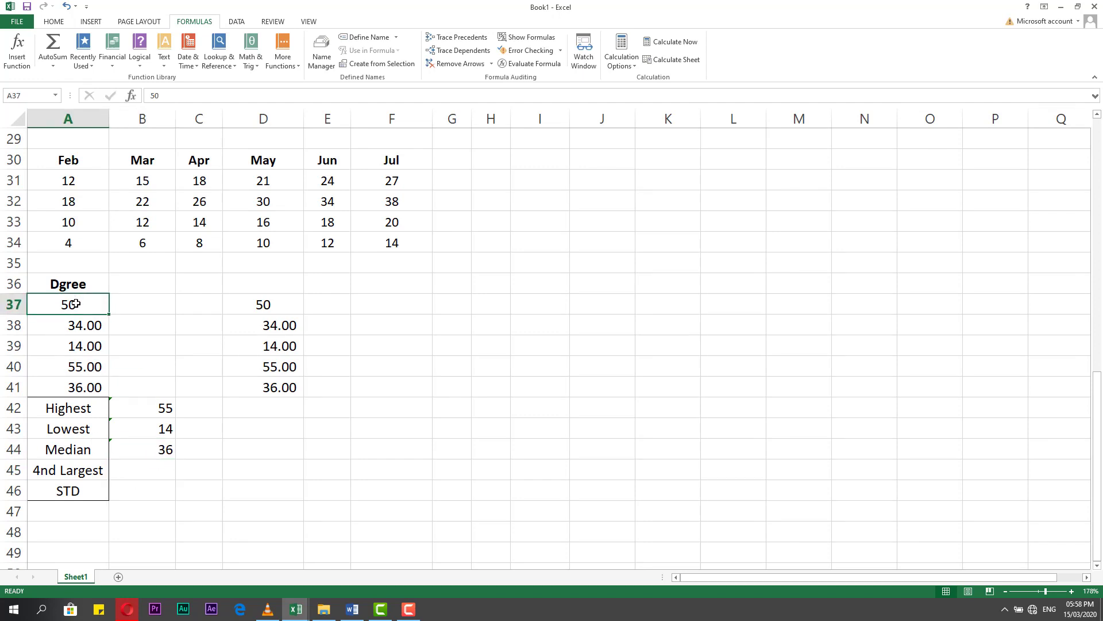
drag(75, 304, 76, 392)
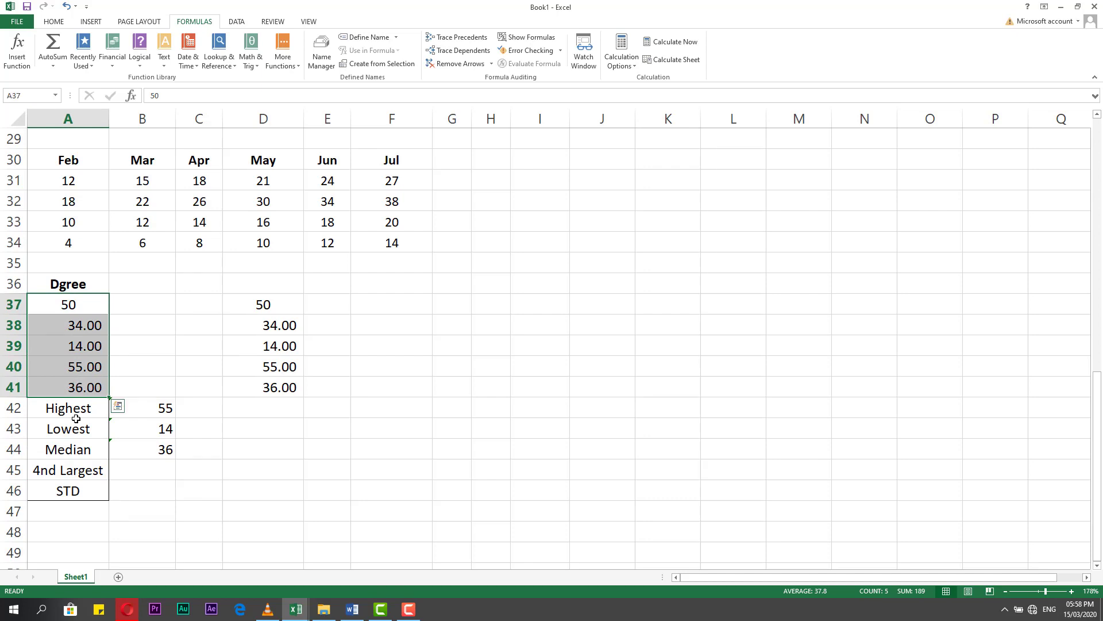
click(55, 470)
double_click(56, 471)
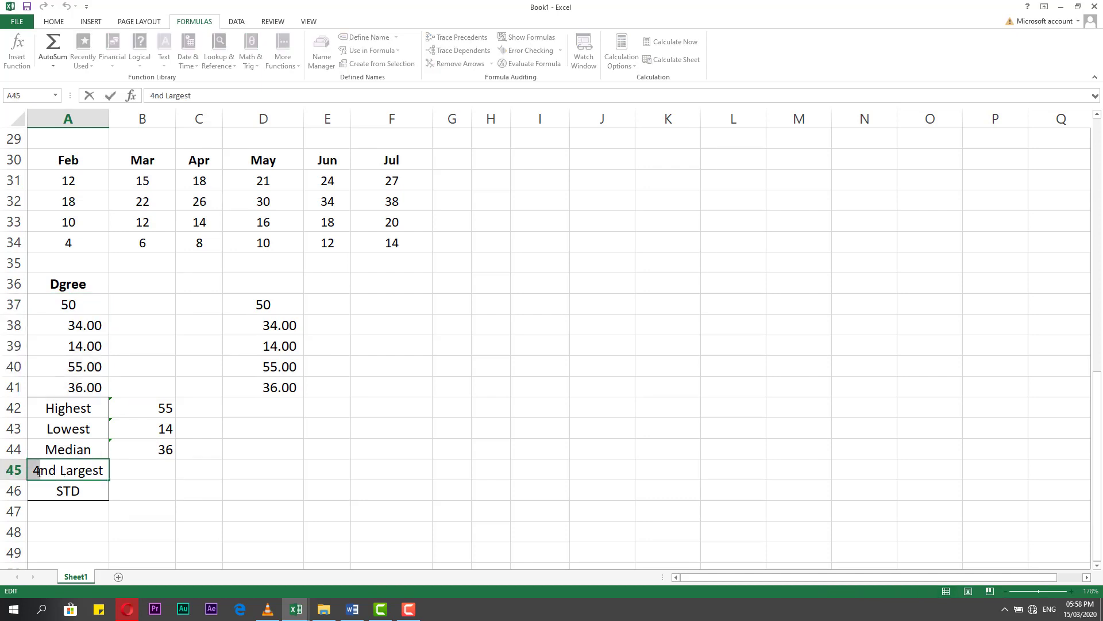
text(3)
key(Return)
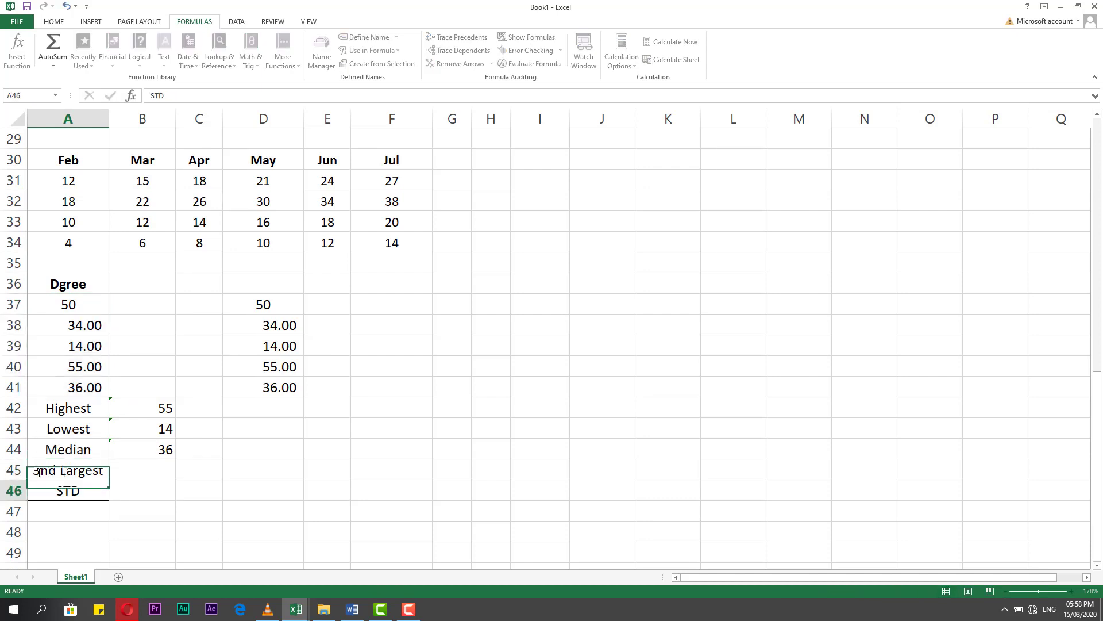
click(67, 466)
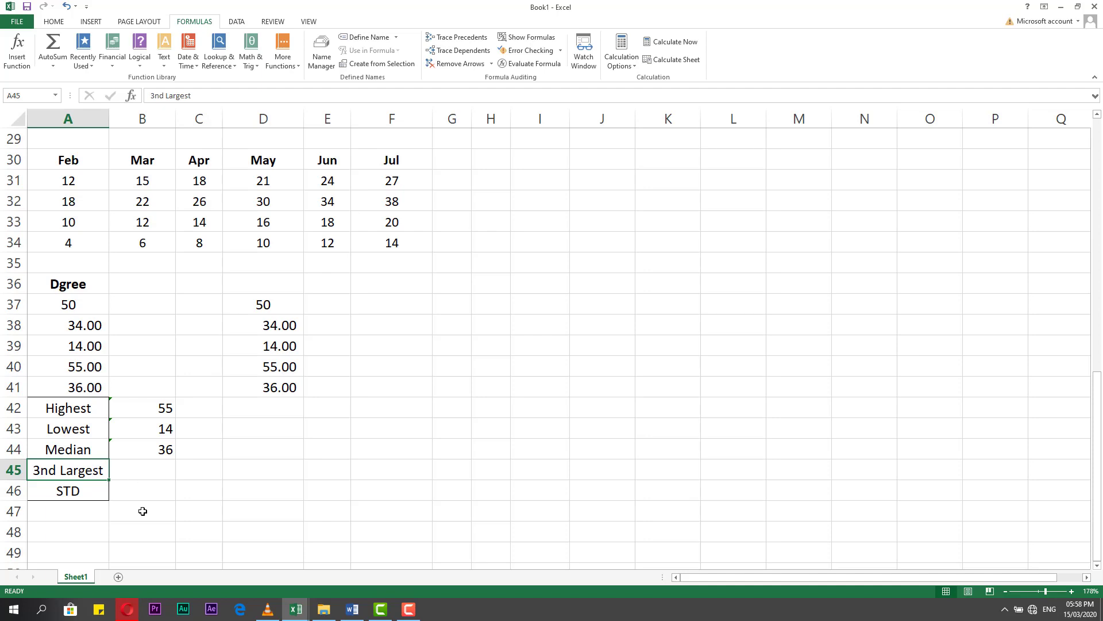
Calculate the third-largest Dgree value in B45 with the formula =LARGE(A37:A41,3).
click(142, 511)
click(140, 466)
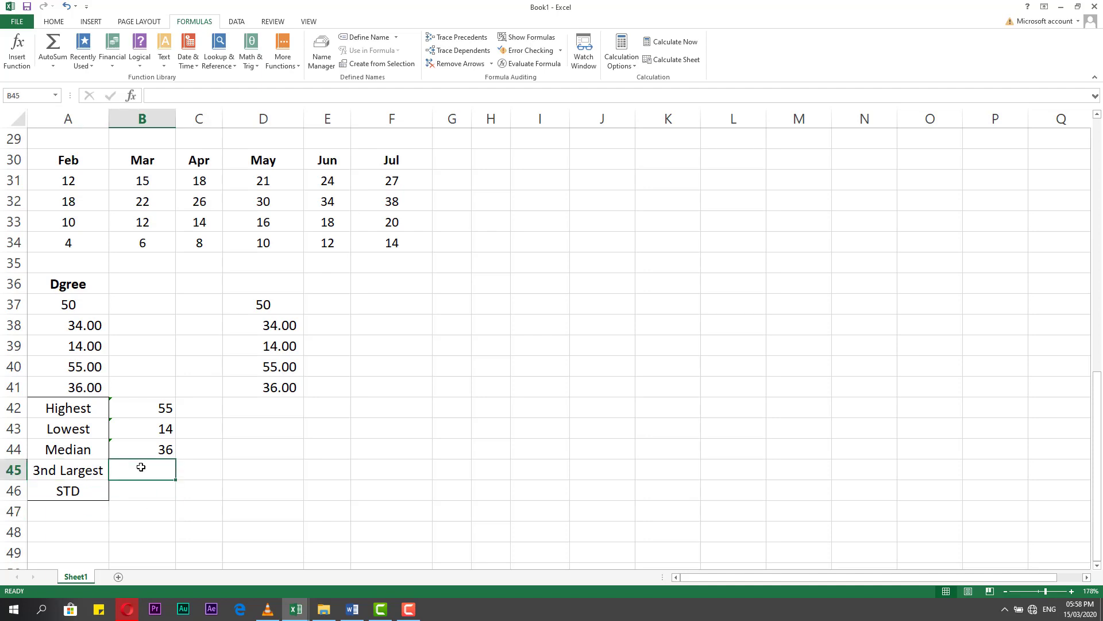
text(=l)
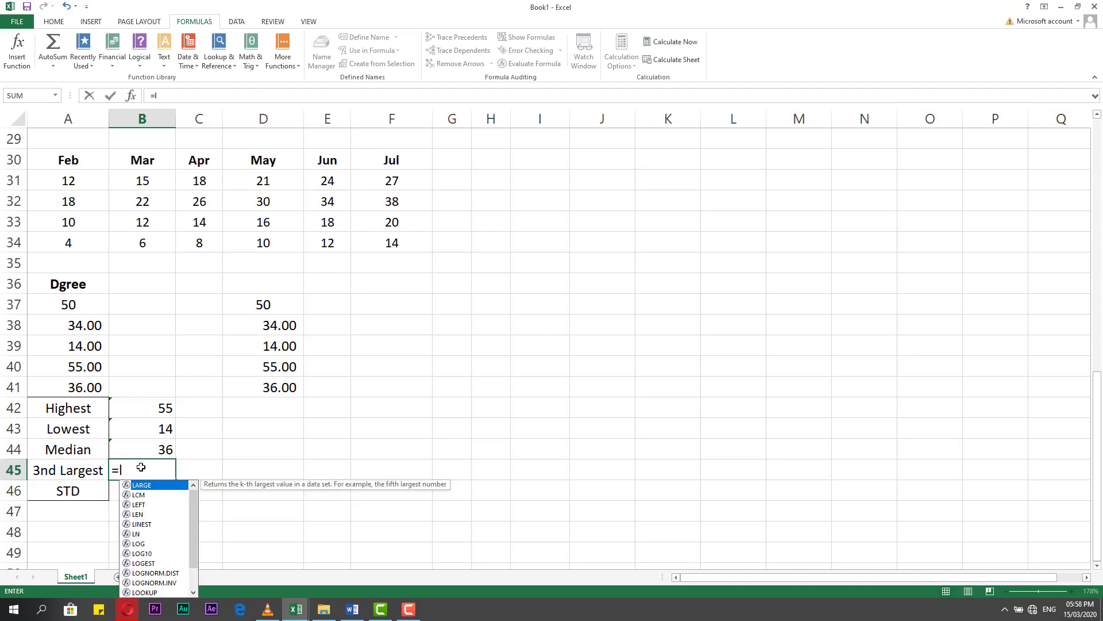
text(a)
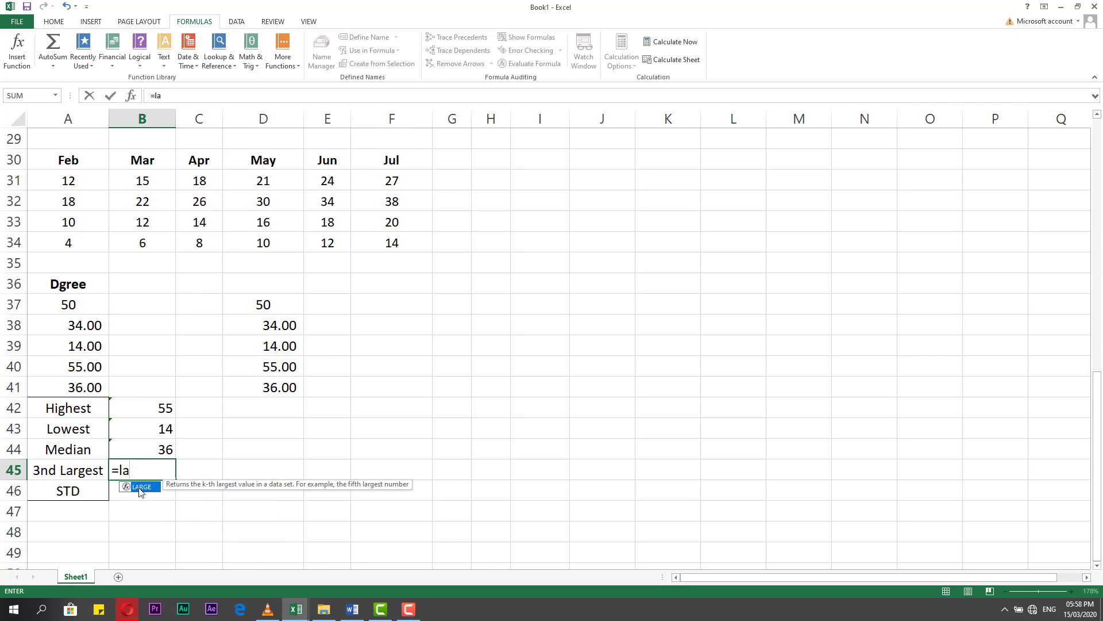
double_click(139, 487)
drag(85, 309, 86, 386)
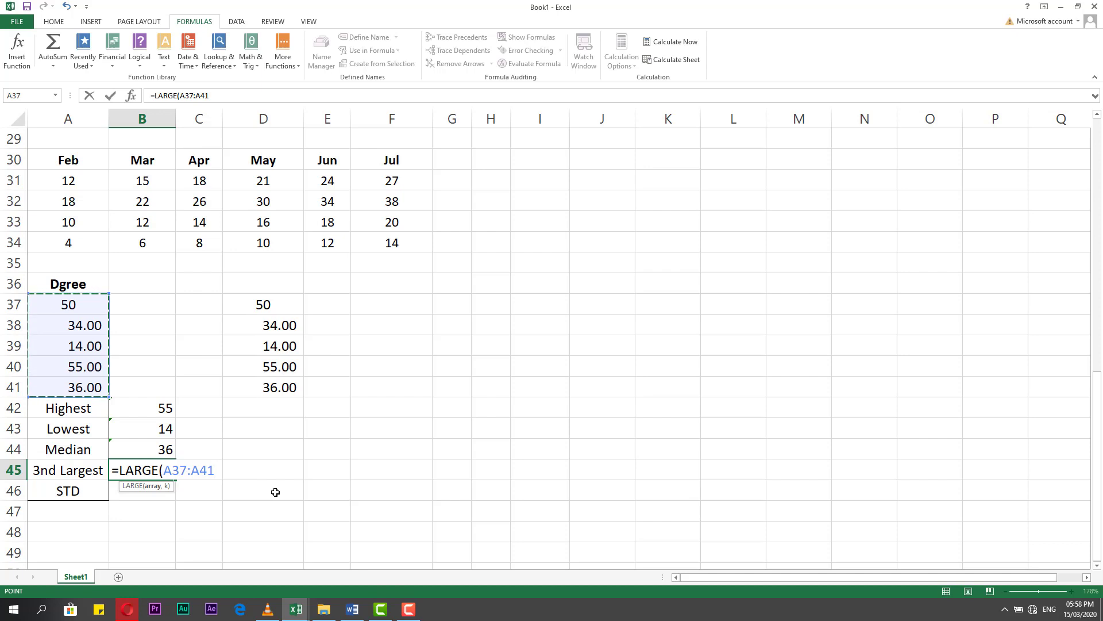
text(,)
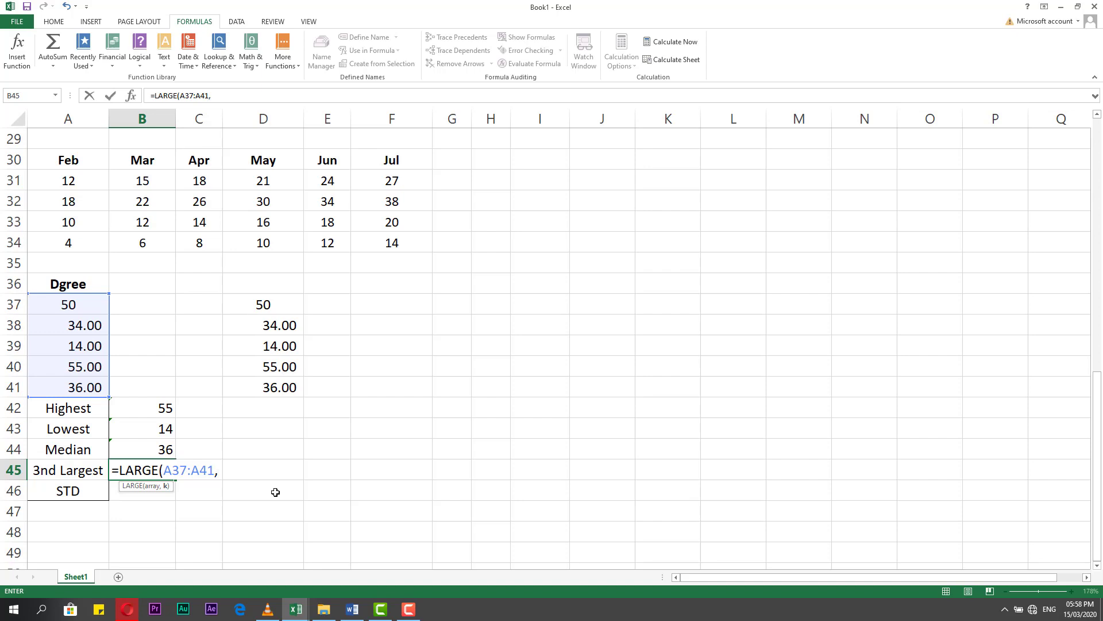
text(3)
key(Return)
click(155, 474)
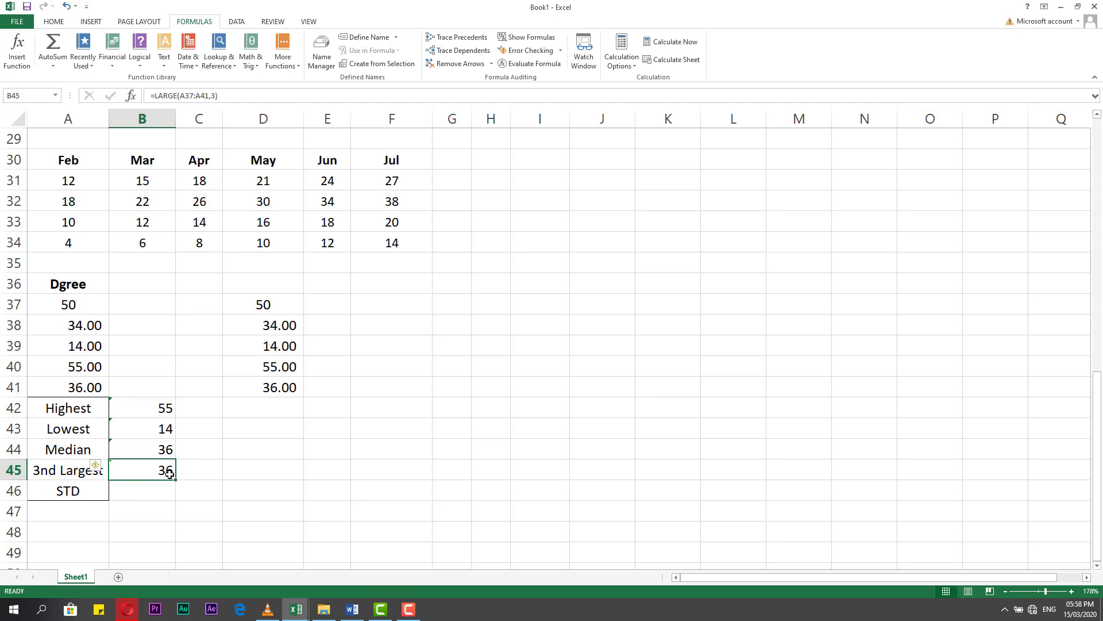
Sort the copied values in D37:D41 from smallest to largest.
drag(79, 303, 80, 386)
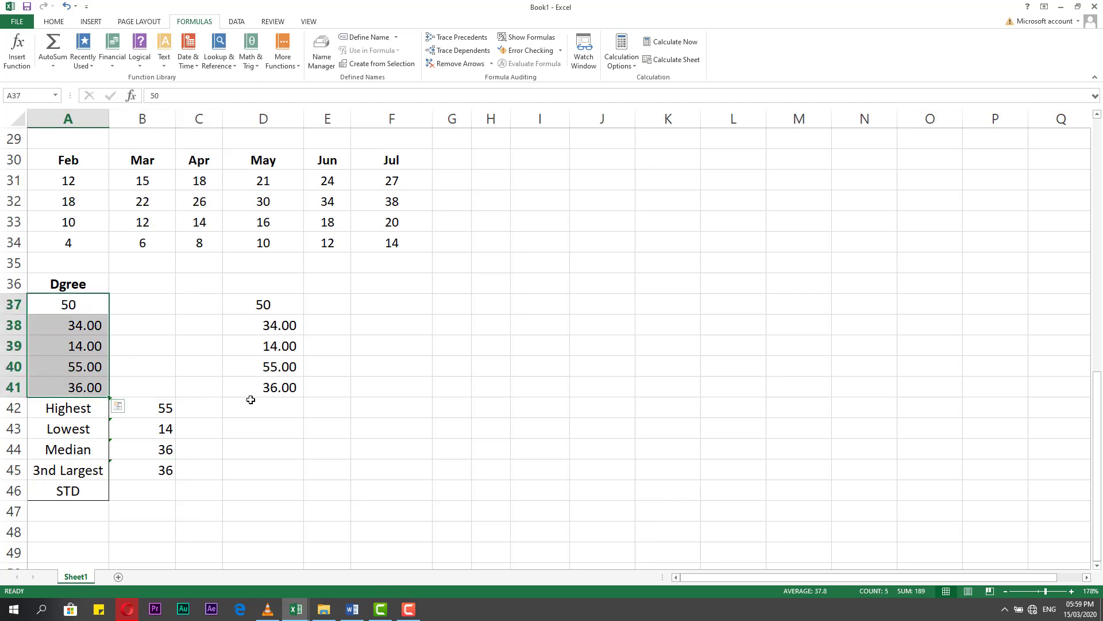
click(253, 388)
drag(276, 303, 276, 388)
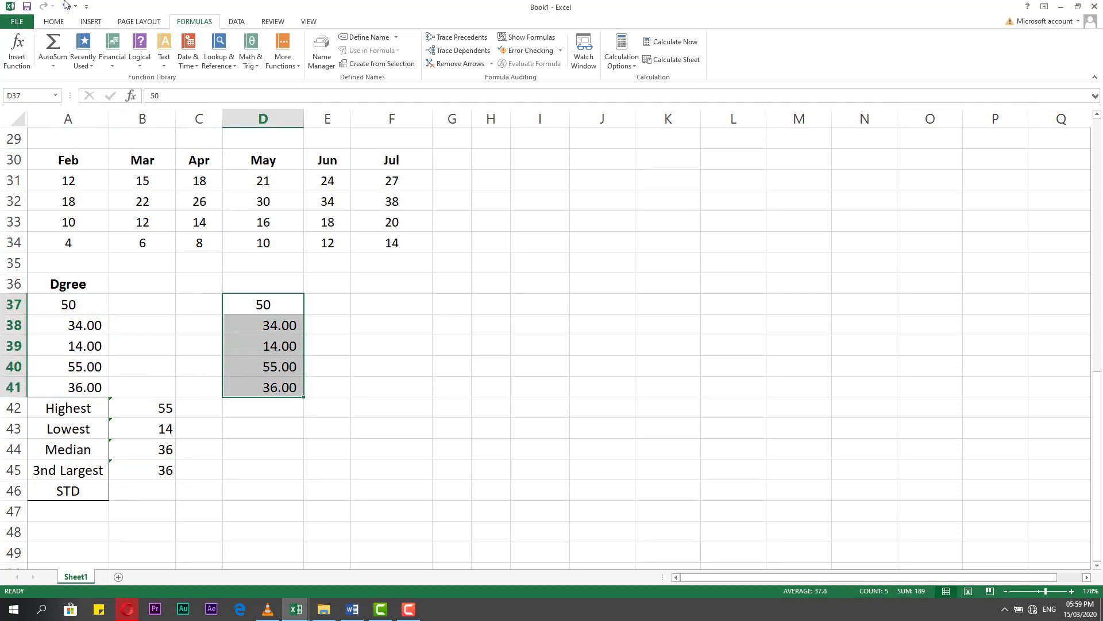
click(53, 22)
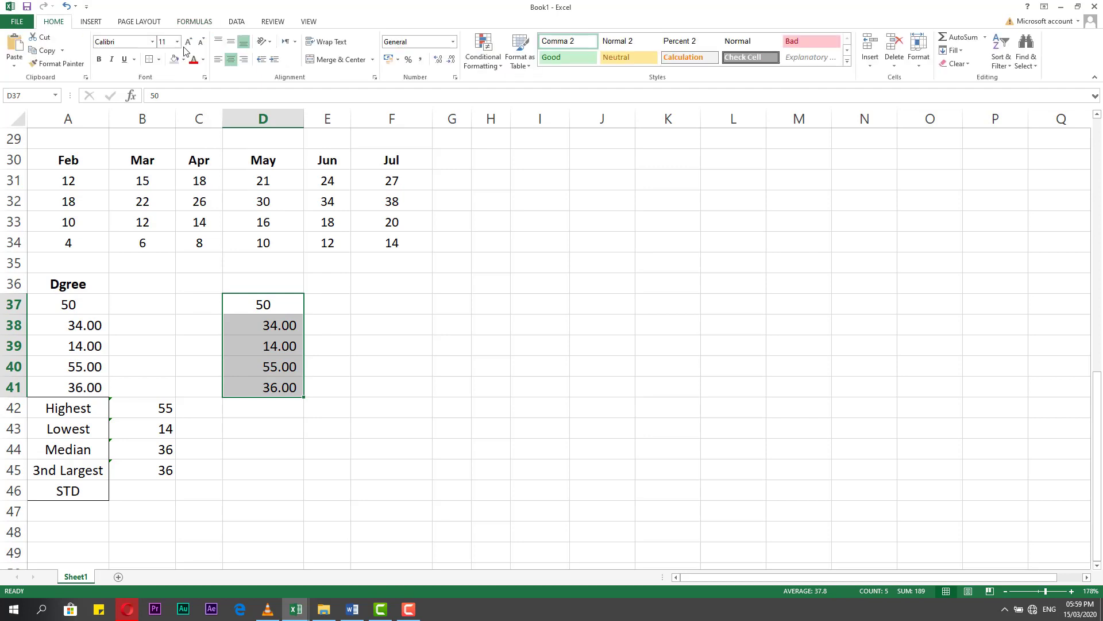
click(1000, 62)
click(1013, 81)
Sort the copied values in D37:D41 from largest to smallest and compare them with the third-largest result in B45.
click(1011, 62)
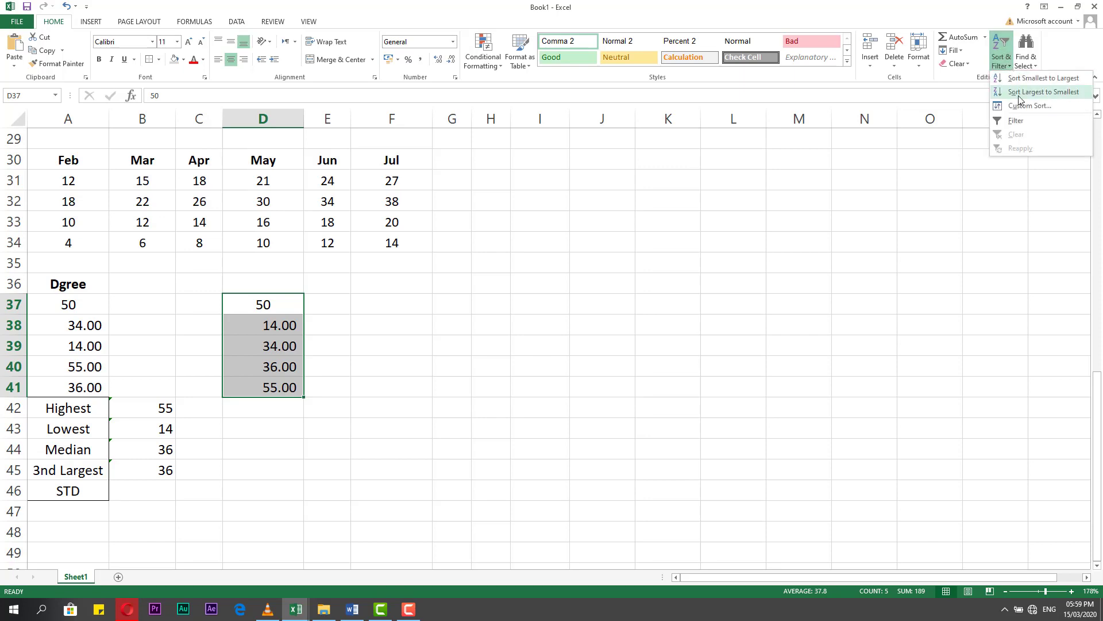
click(1018, 95)
click(426, 356)
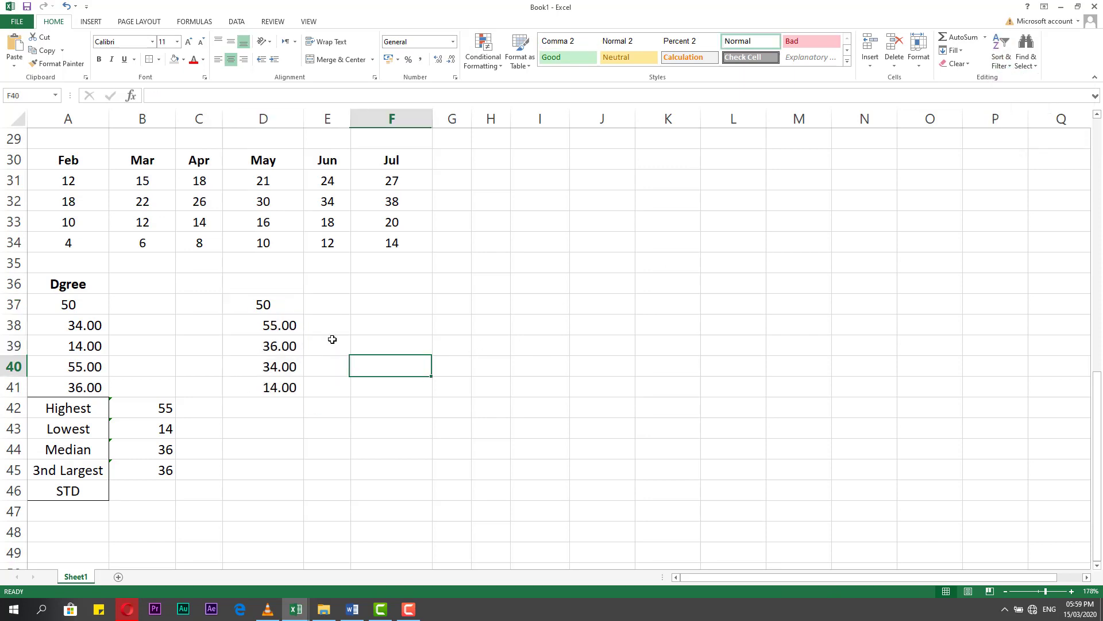
click(283, 313)
drag(283, 315, 289, 390)
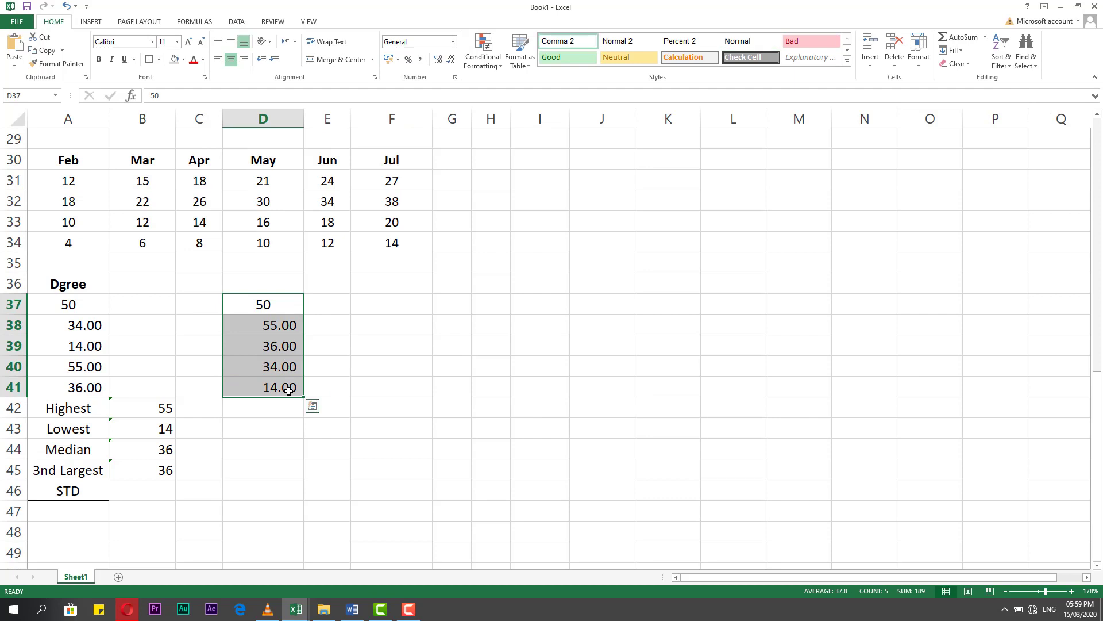
click(177, 472)
click(157, 474)
click(132, 510)
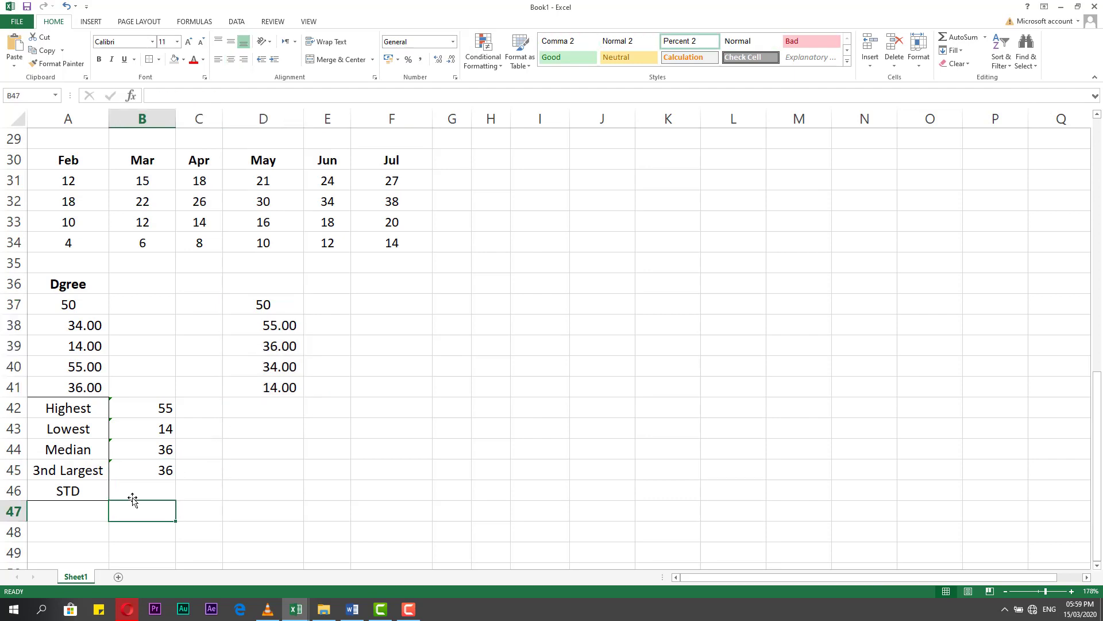
click(144, 488)
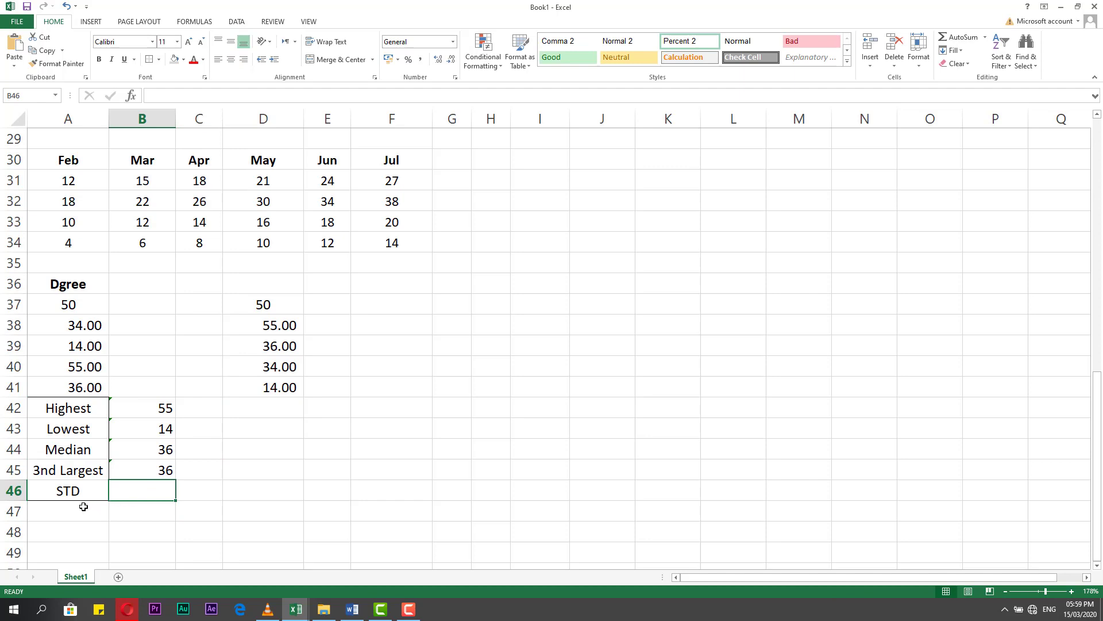
click(124, 523)
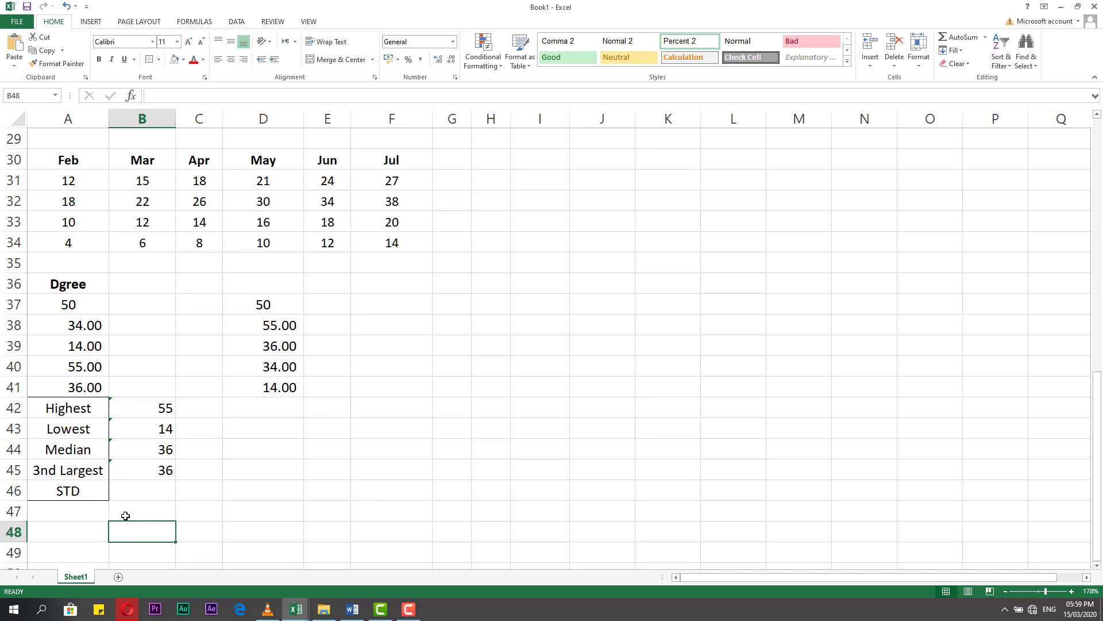
click(133, 491)
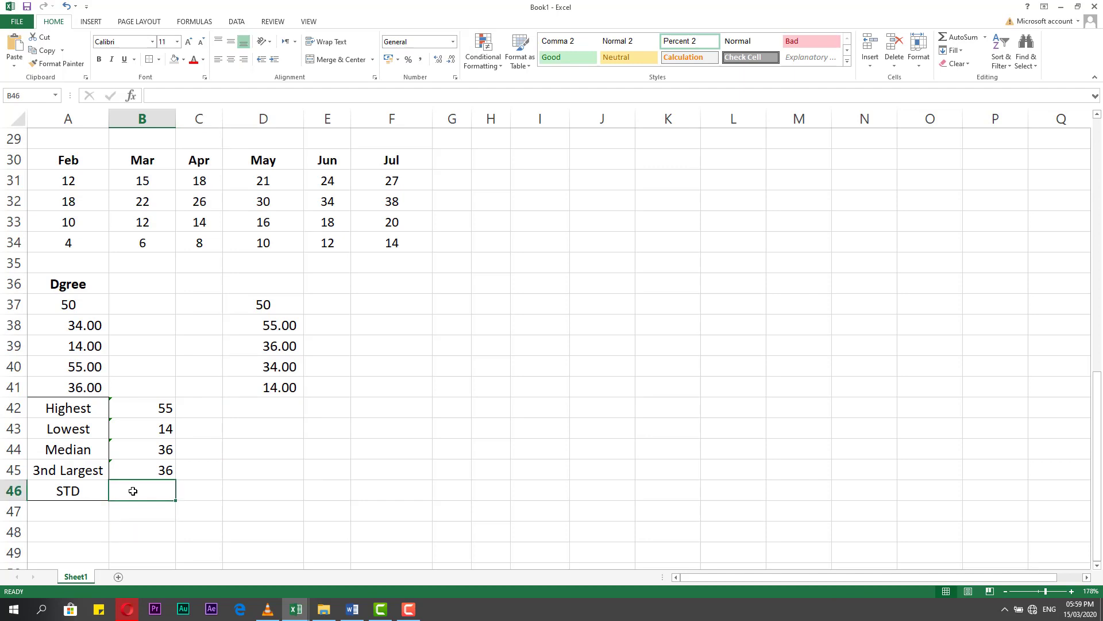
click(204, 21)
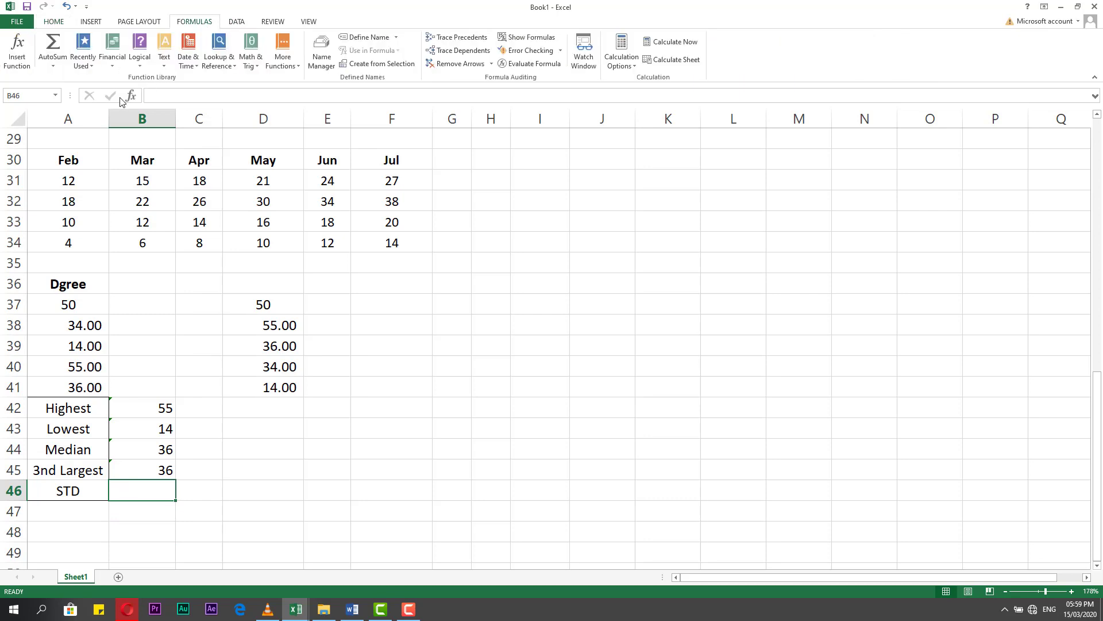
click(297, 66)
mouse_move(300, 81)
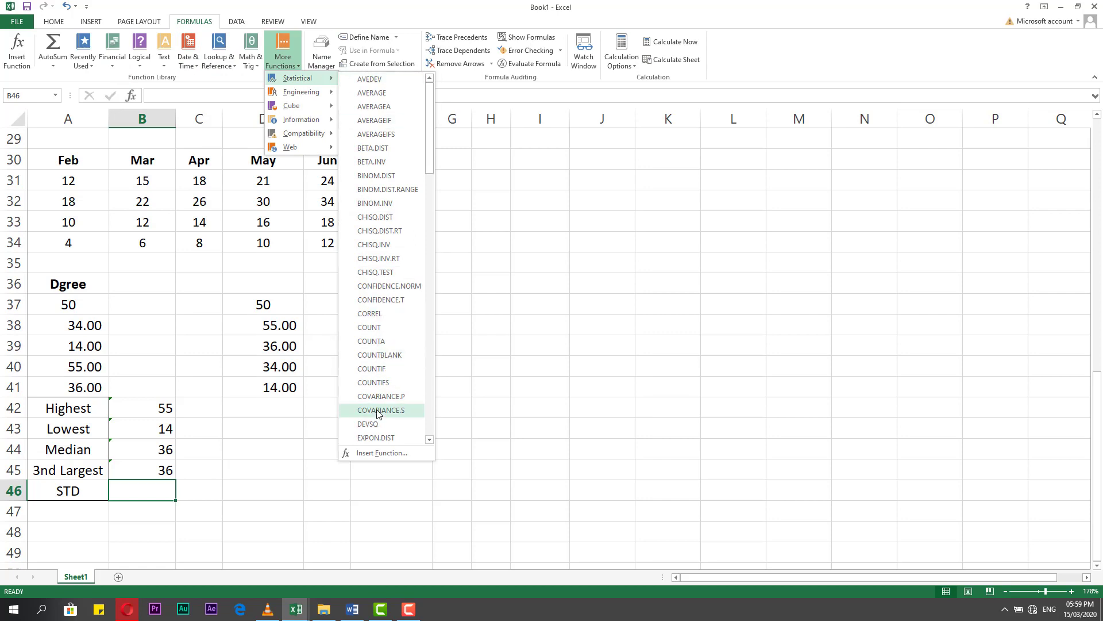
Try to enter a standard deviation formula in B46 beginning with =st, and clear the cell again.
click(180, 498)
double_click(153, 489)
text(=st)
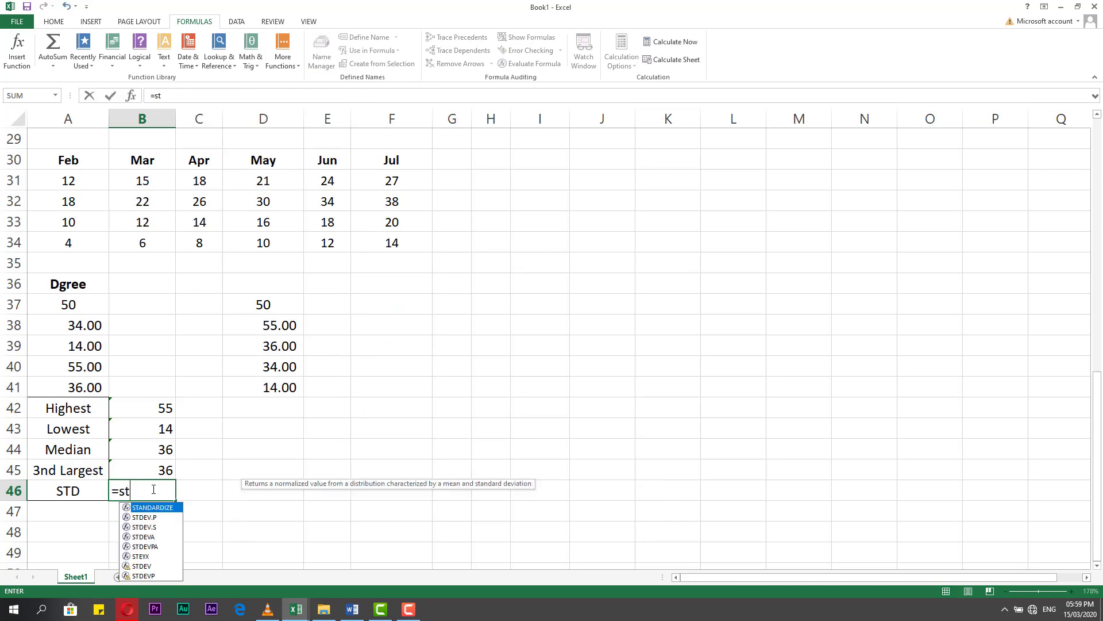
click(153, 518)
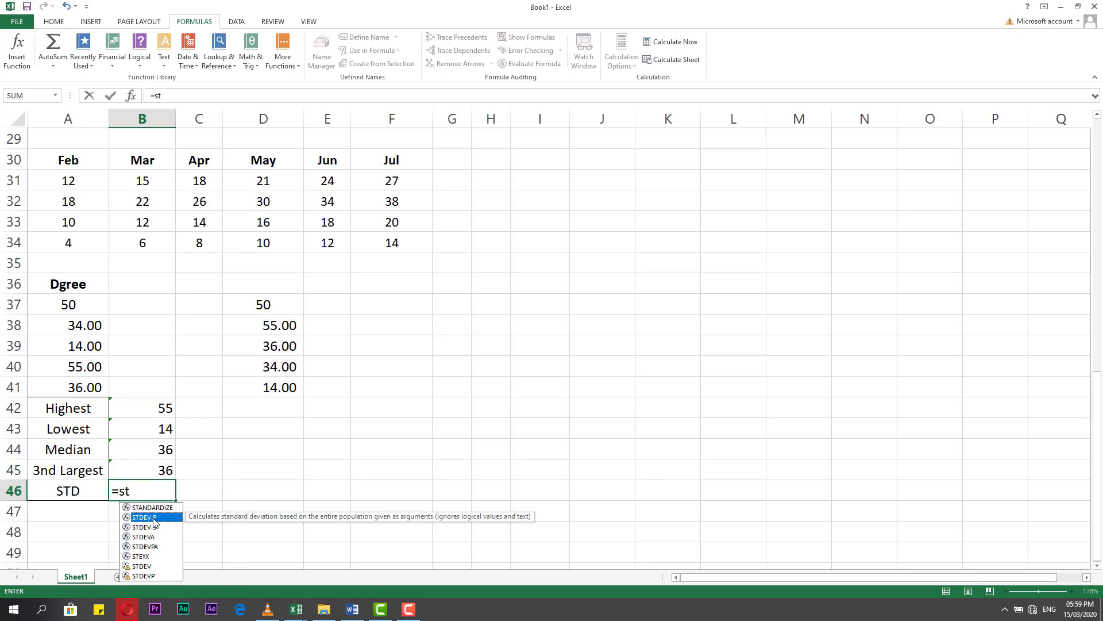
click(356, 395)
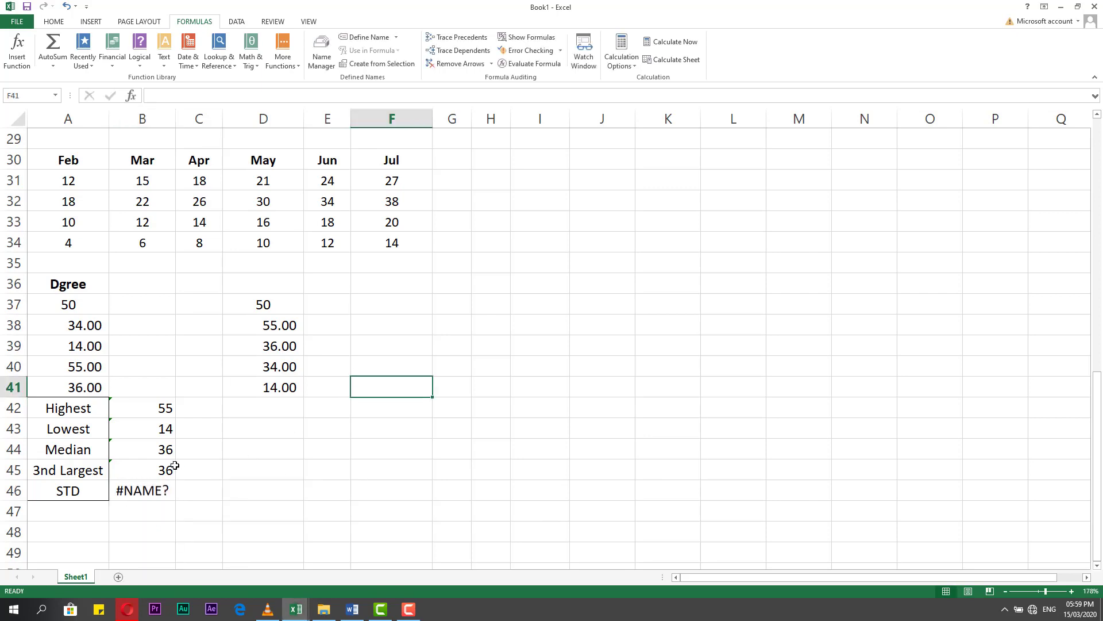
click(161, 494)
key(Delete)
click(270, 513)
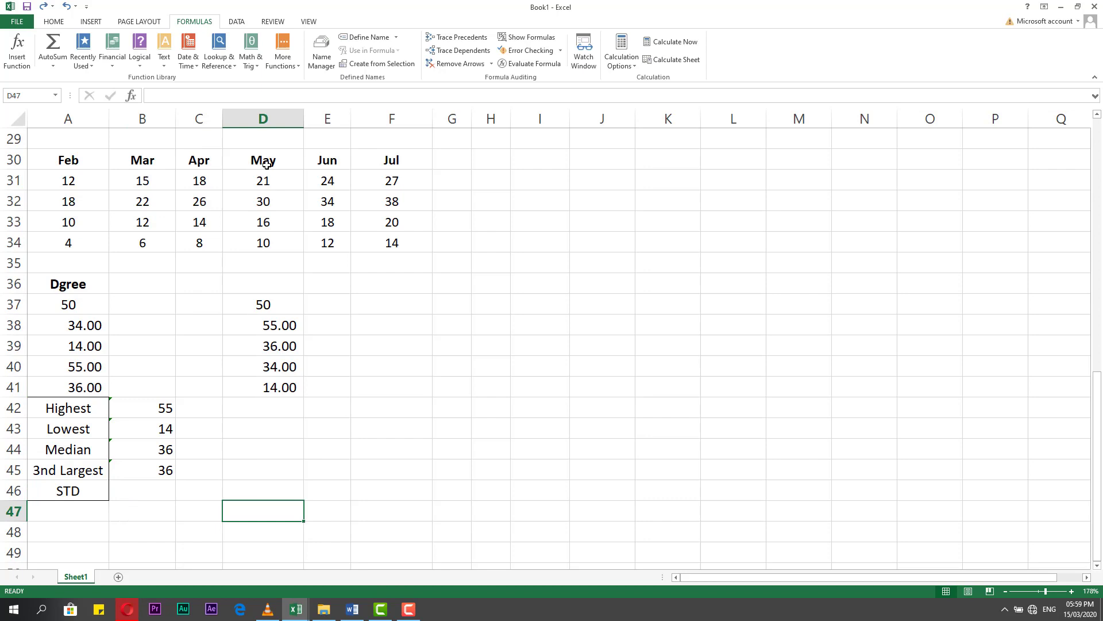
Look through the list of statistical functions for the standard deviation functions.
click(287, 62)
mouse_move(299, 78)
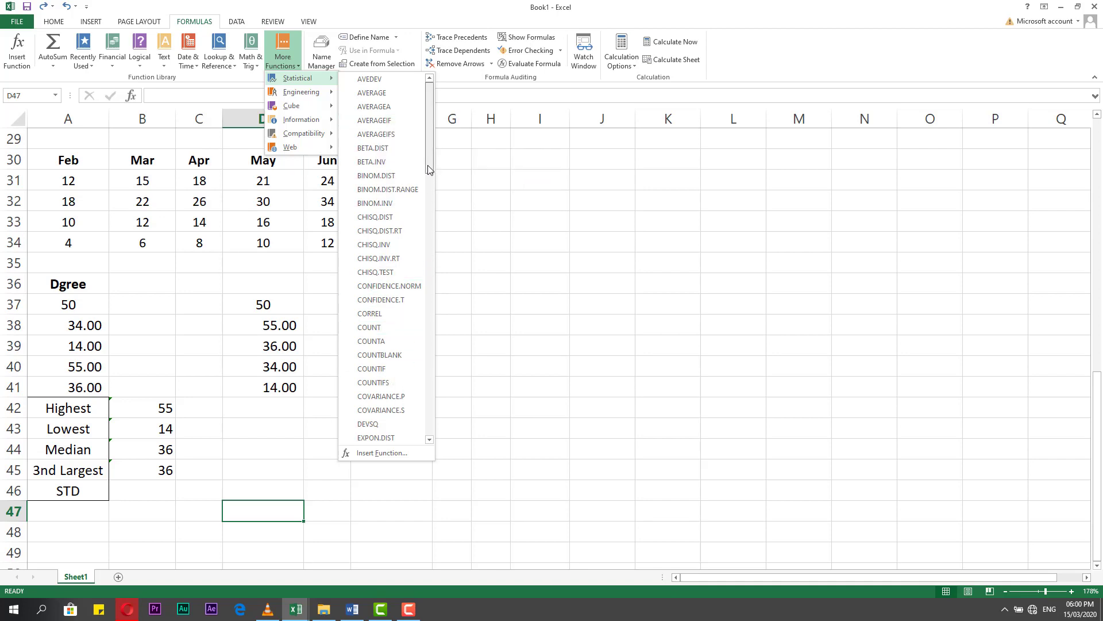
drag(428, 168, 443, 397)
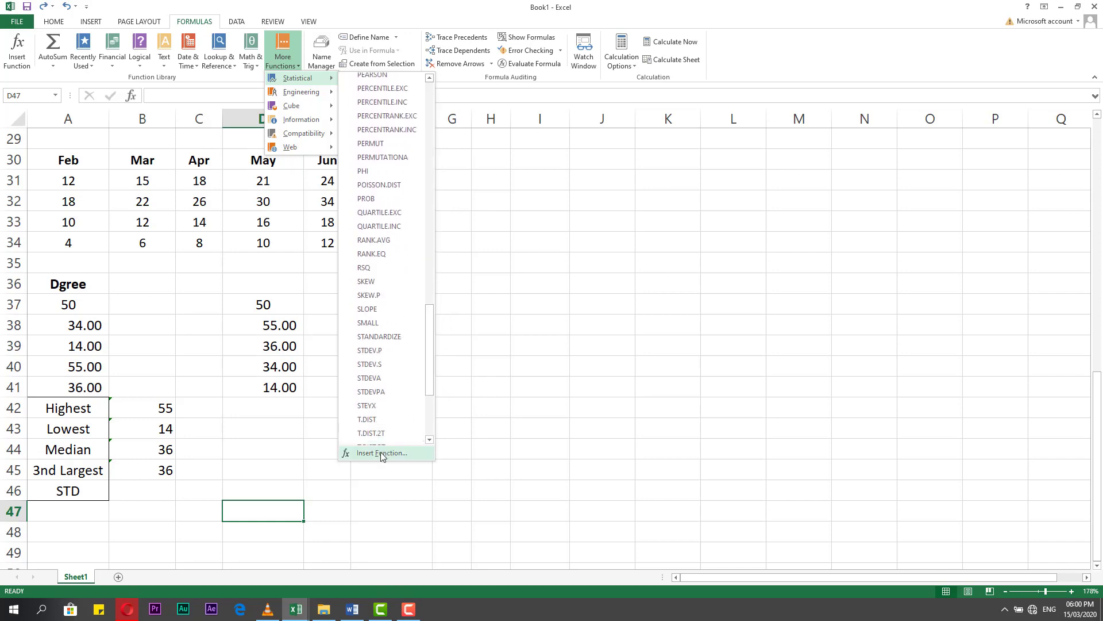
click(381, 454)
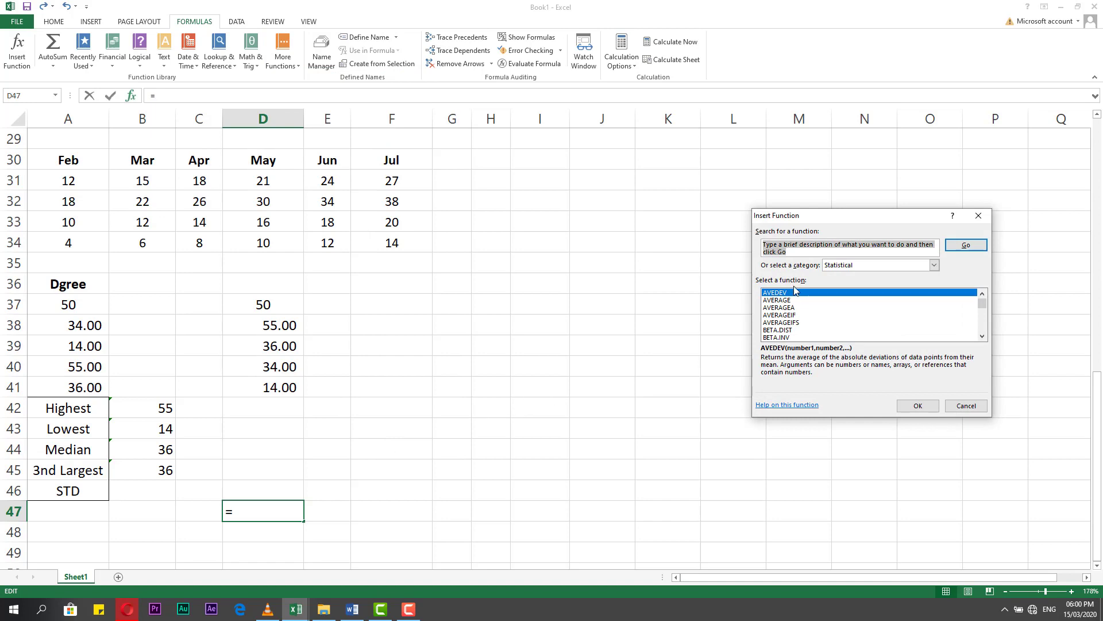
text(st)
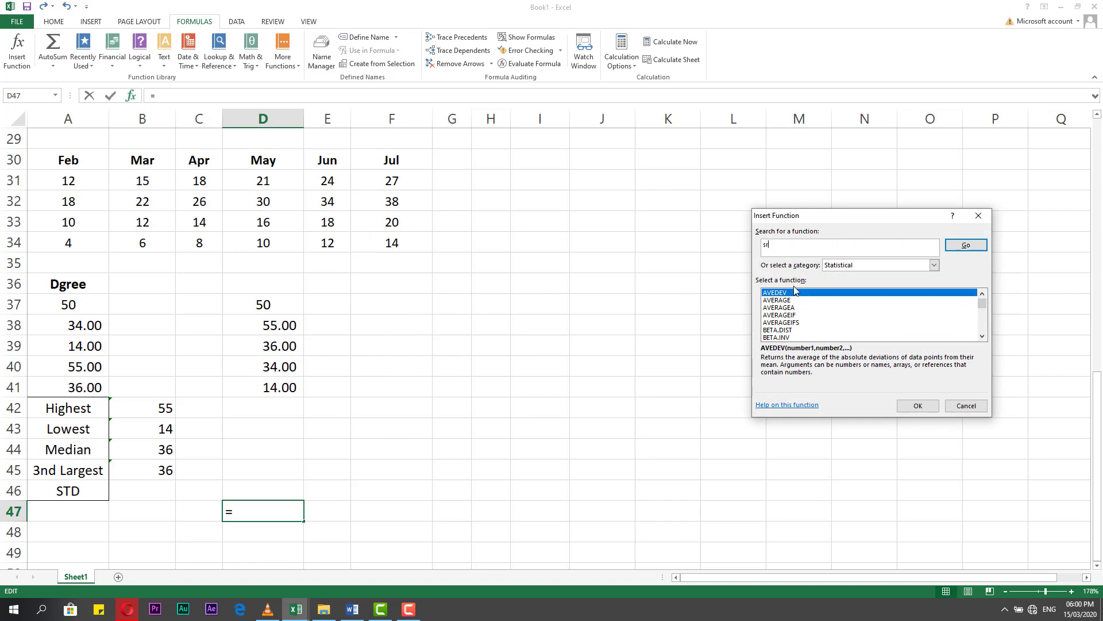
key(Escape)
click(282, 53)
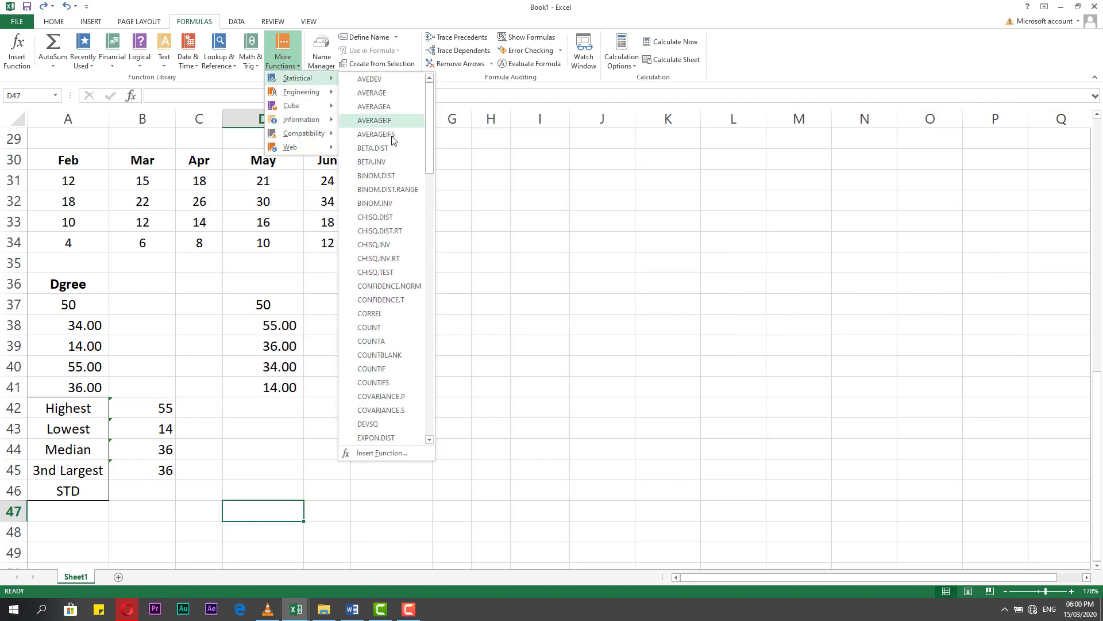
drag(428, 155, 440, 378)
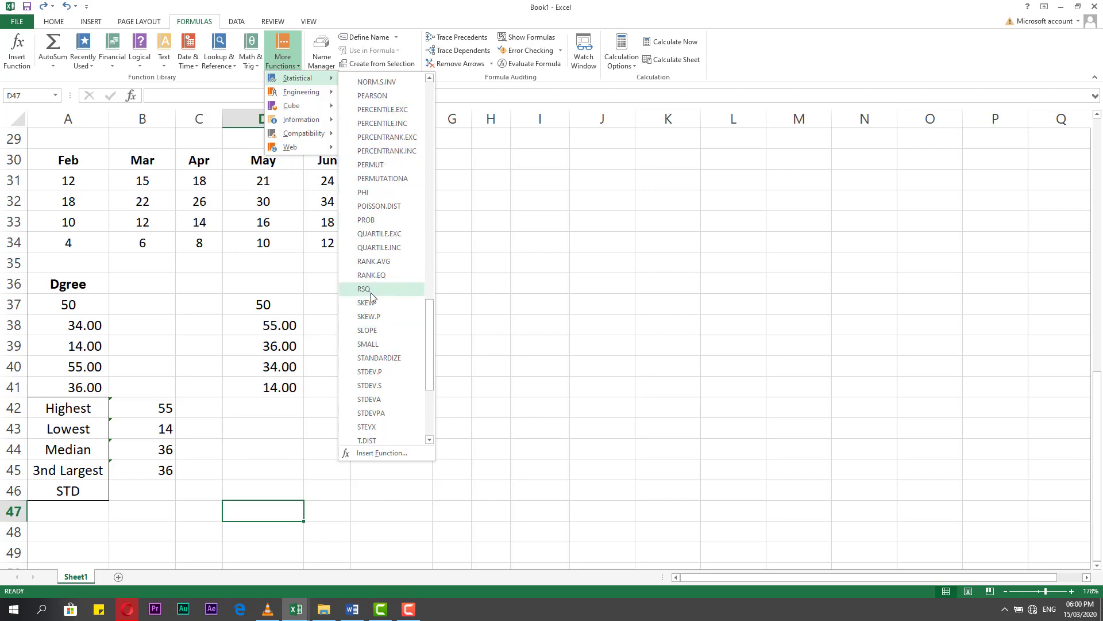
Start a formula in B46, beside the STD label, with the statistical function STDEV.P.
click(167, 484)
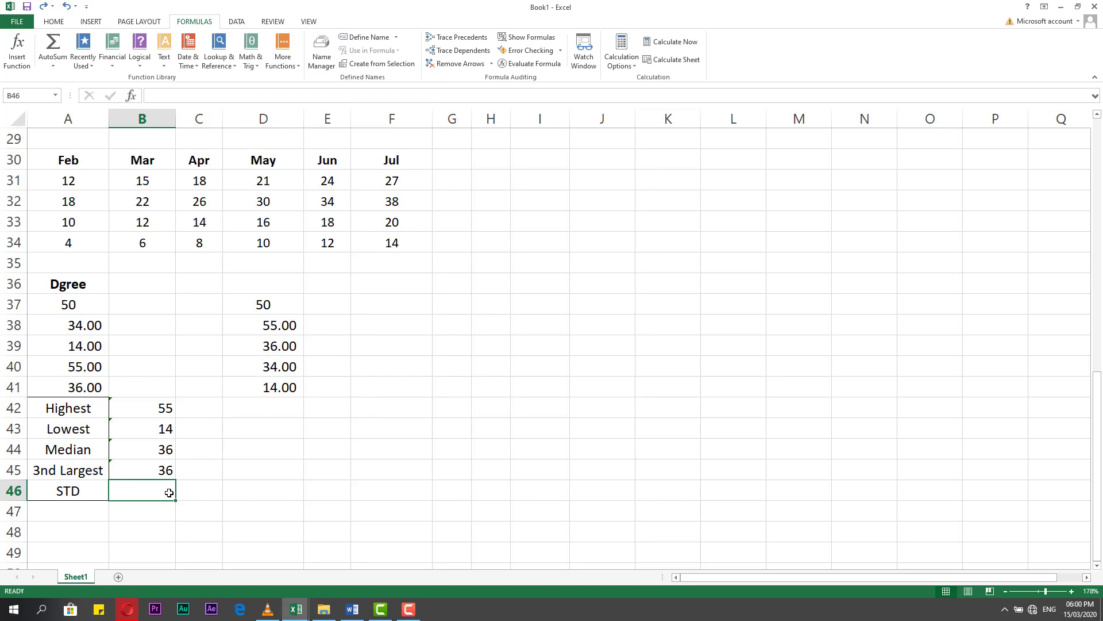
text(=)
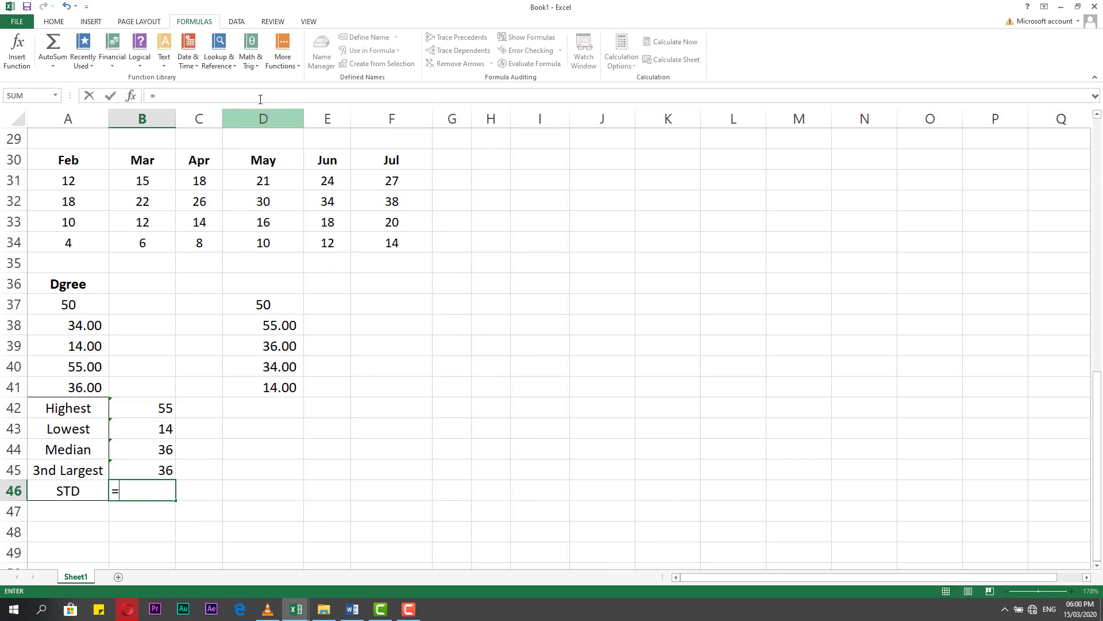
click(282, 55)
mouse_move(309, 83)
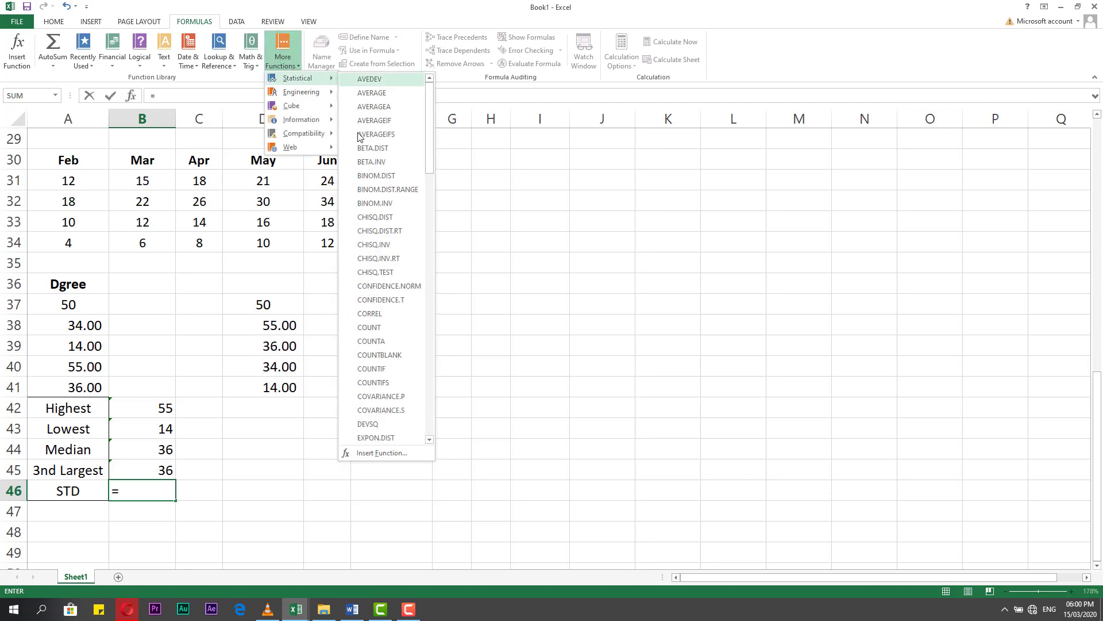
click(430, 285)
drag(430, 284, 429, 384)
click(401, 377)
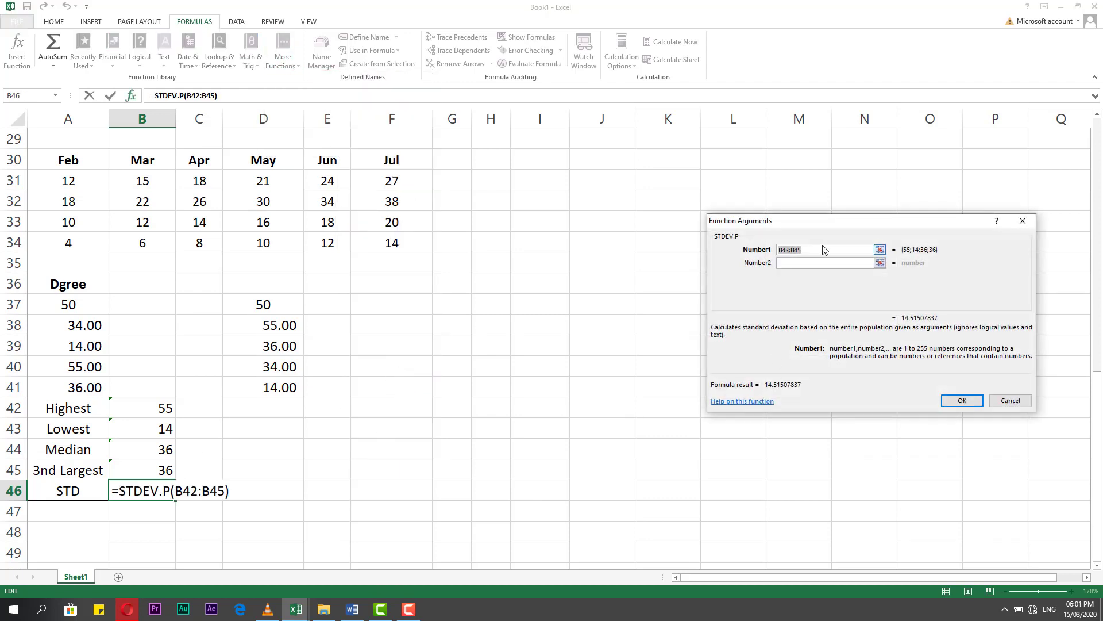
Set the STDEV.P function's Number1 argument to the Dgree values A37:A41 and complete the formula in B46.
click(880, 250)
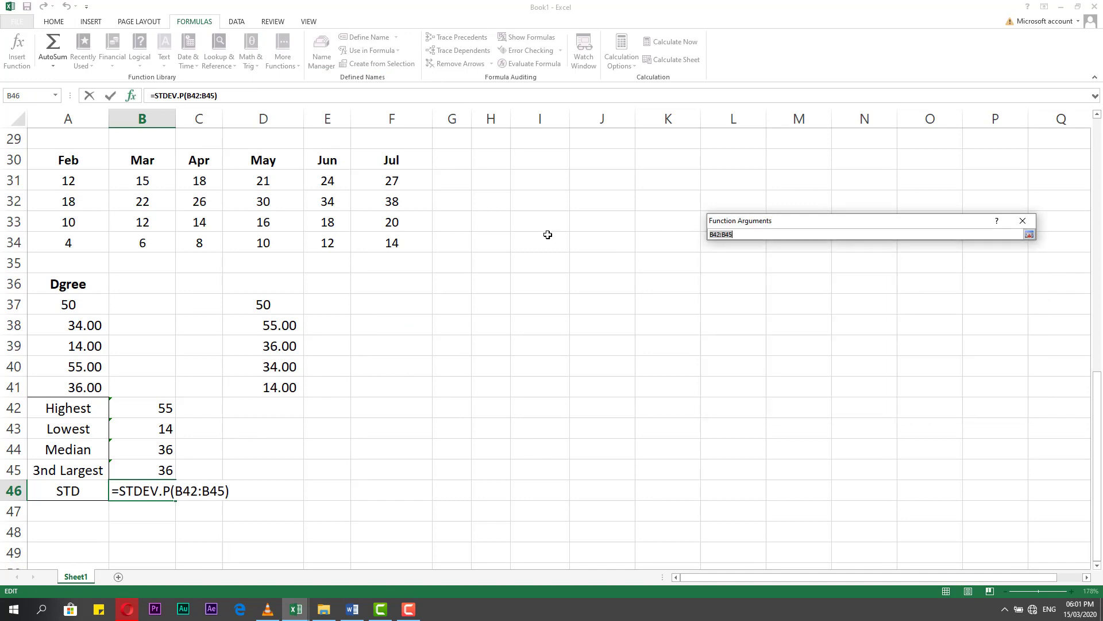
drag(69, 305, 89, 387)
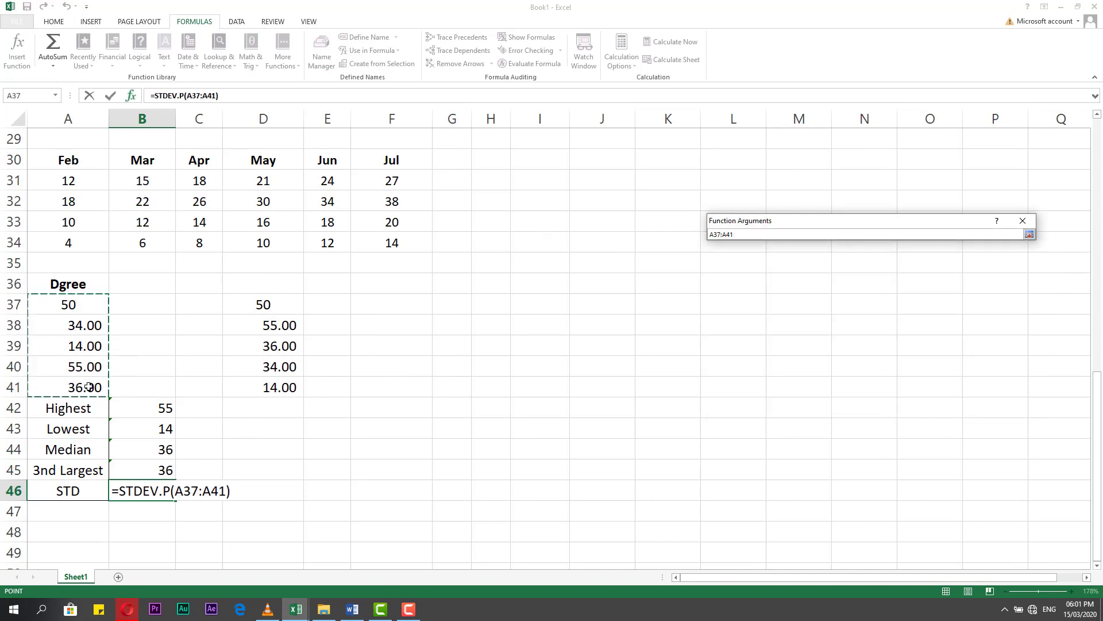
key(Return)
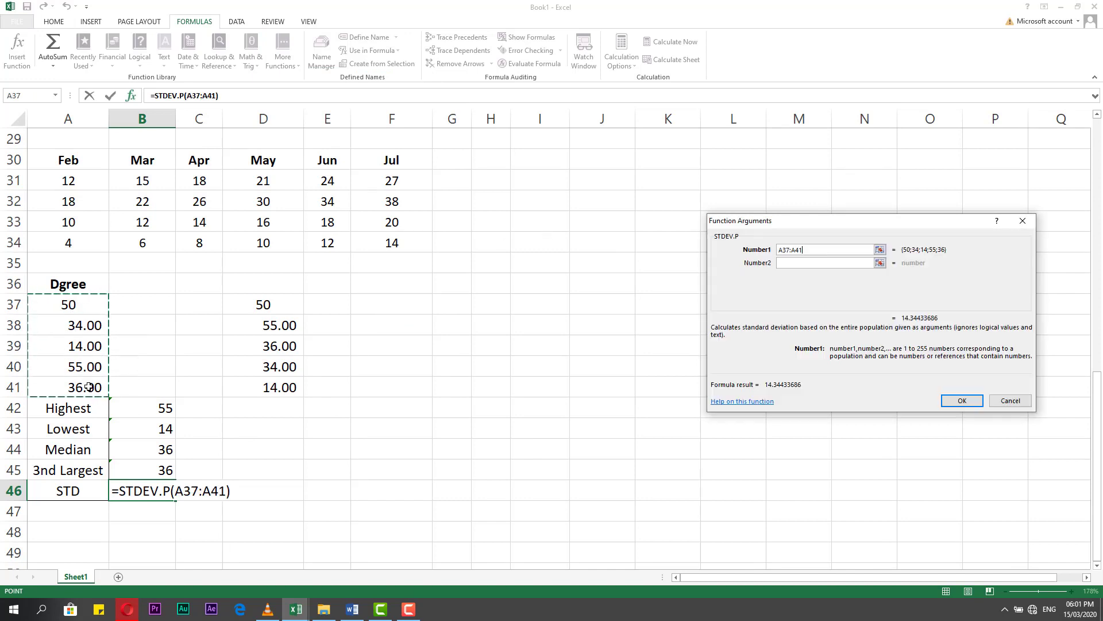
click(951, 401)
click(204, 507)
click(167, 493)
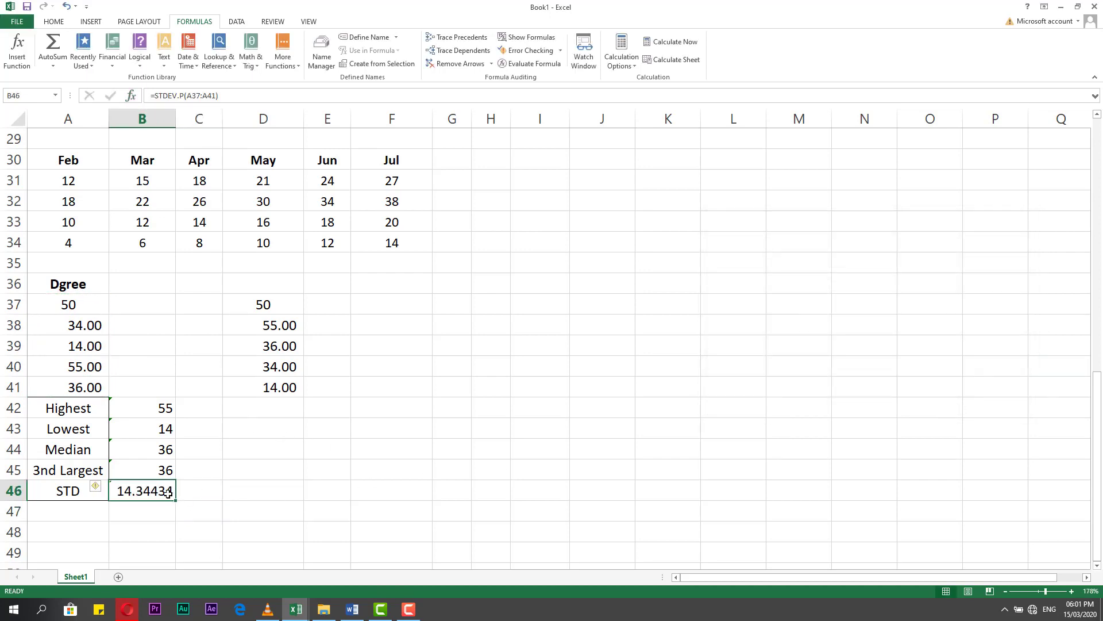